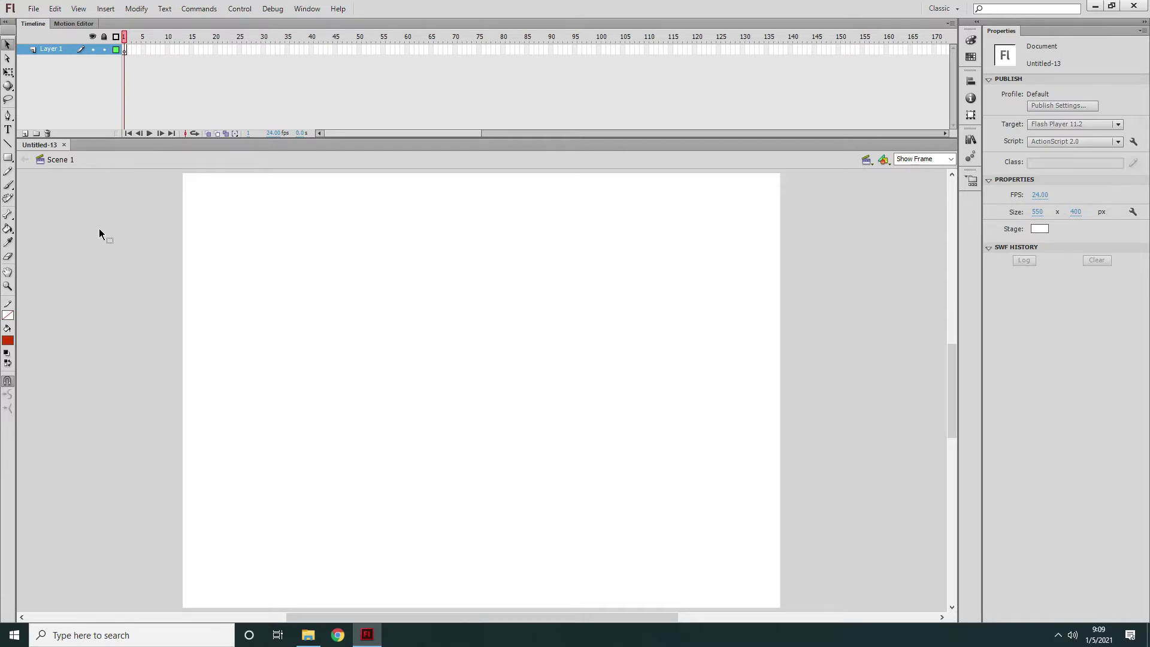
Step: Draw a red rectangle without a stroke, about 77 by 50 px, near the stage's upper-left corner and select it
click(8, 156)
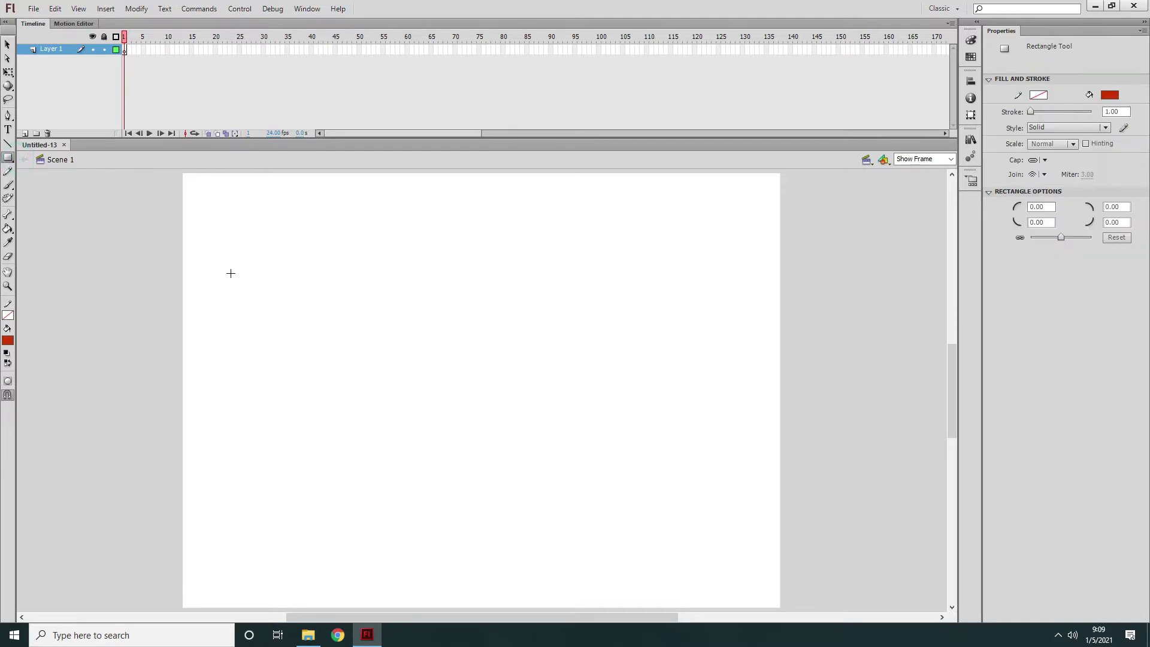
drag(227, 254, 311, 309)
click(8, 44)
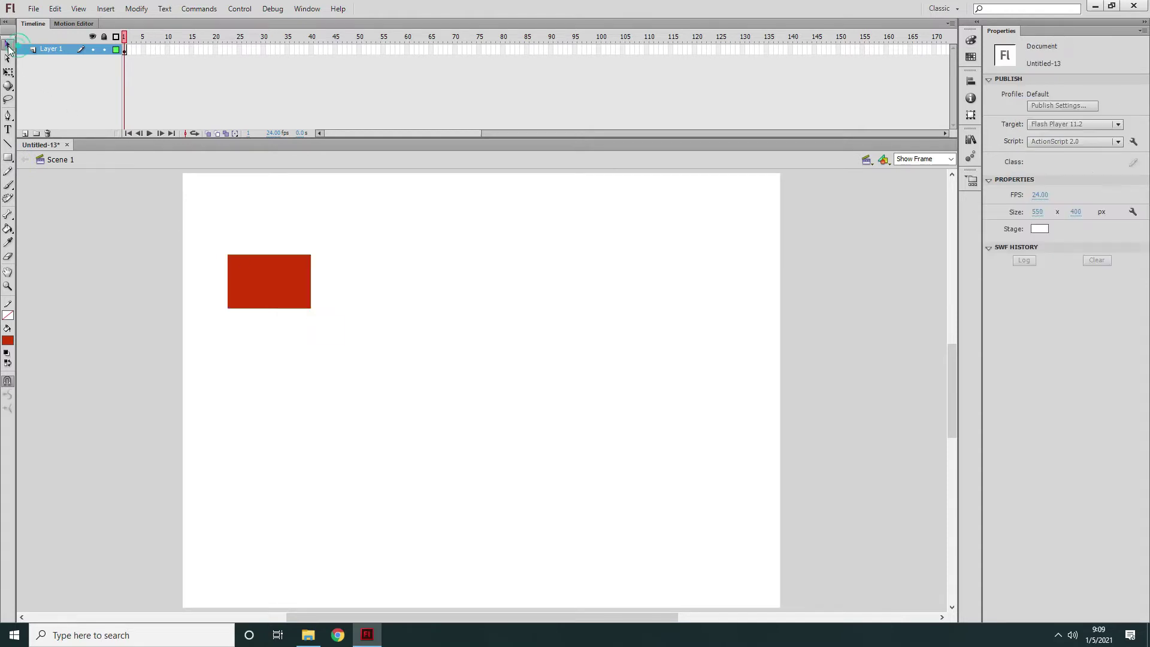
click(281, 294)
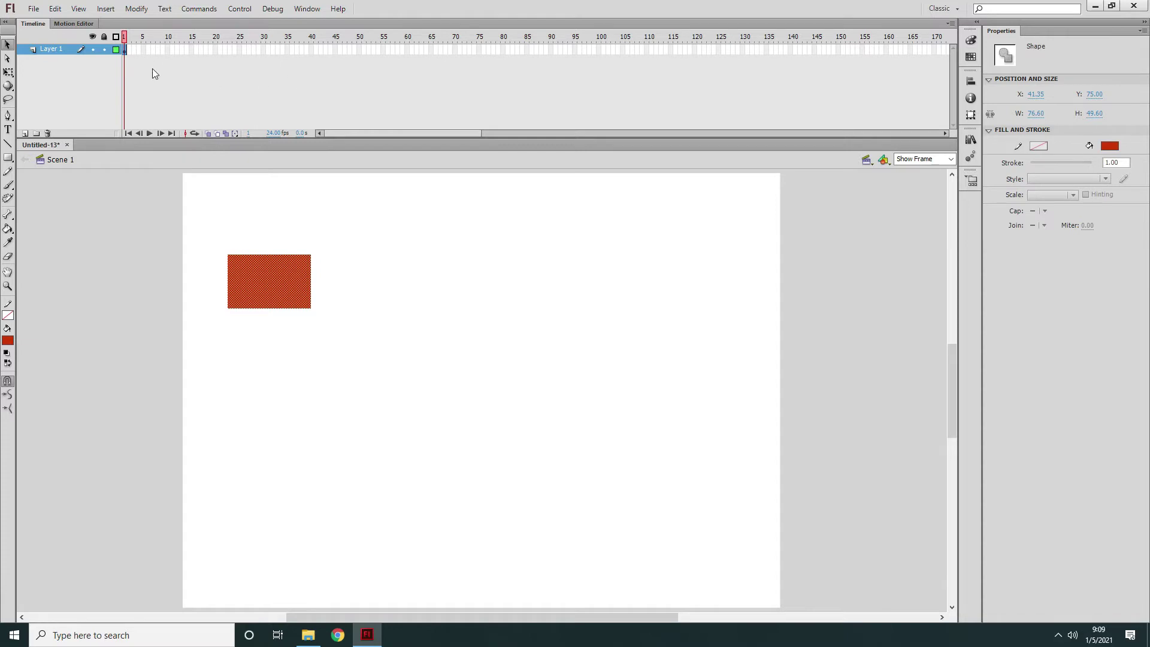
Step: Insert keyframes at frames 5 and 10, shifting the rectangle farther right on the stage at each one
click(145, 50)
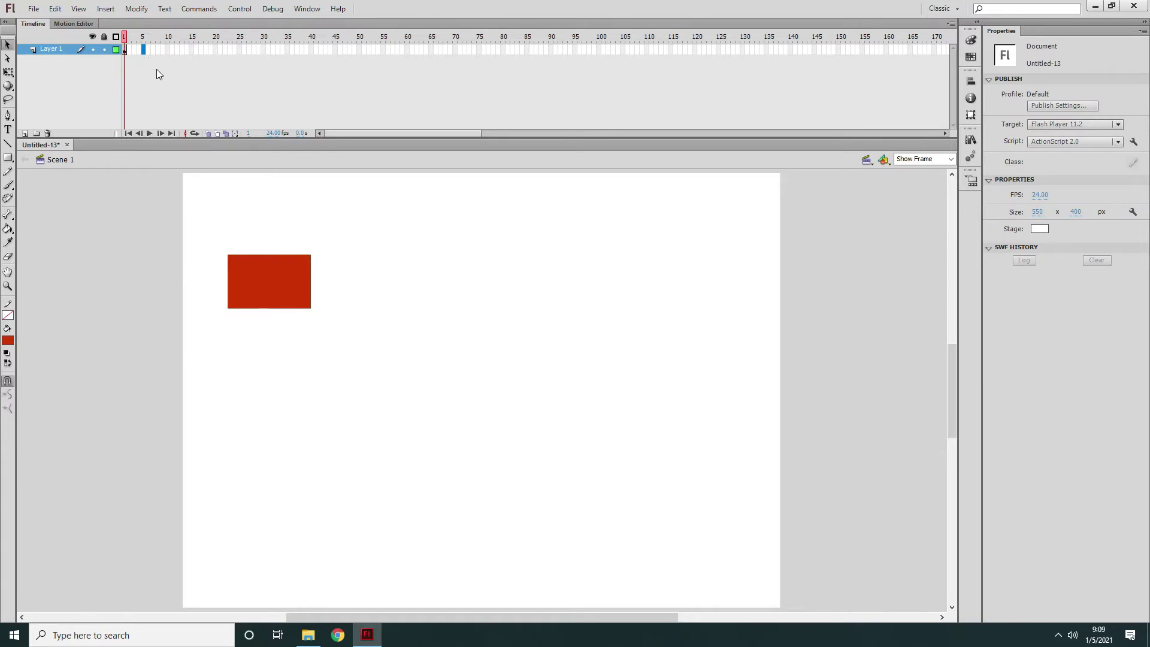
key(F6)
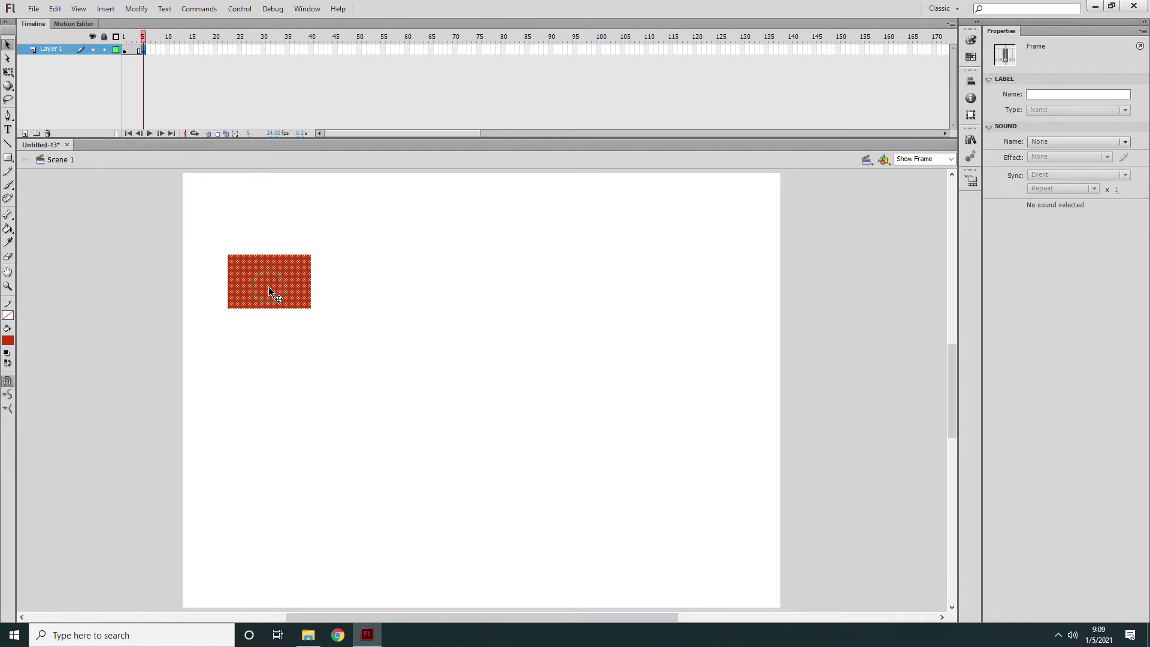
drag(268, 287, 292, 288)
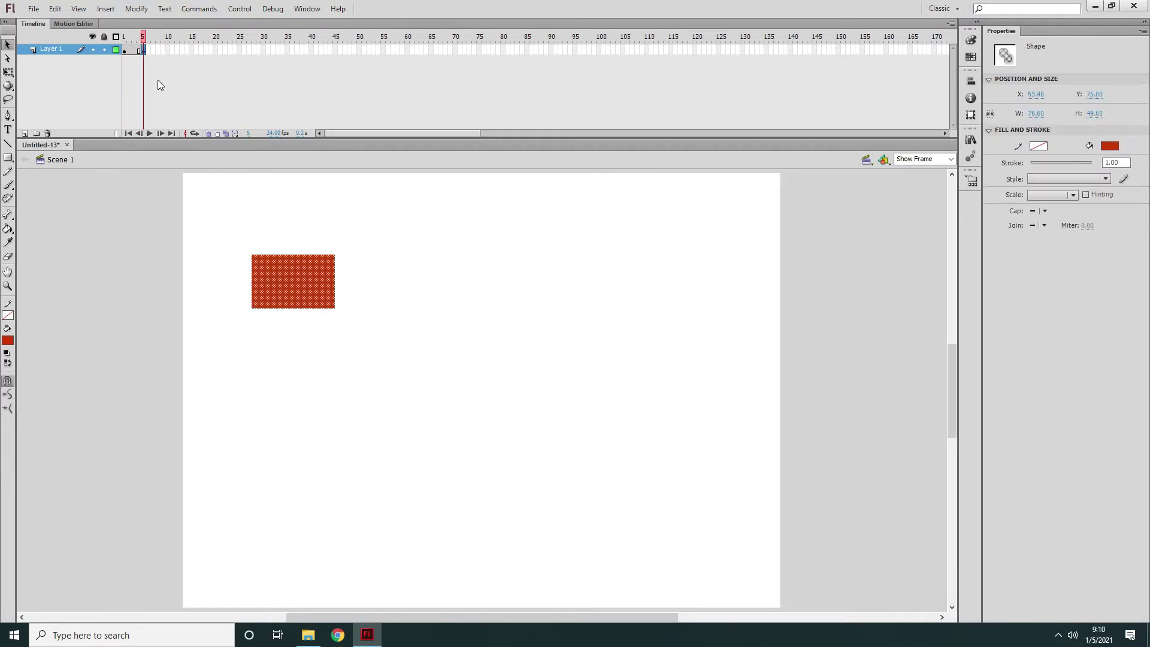
click(169, 50)
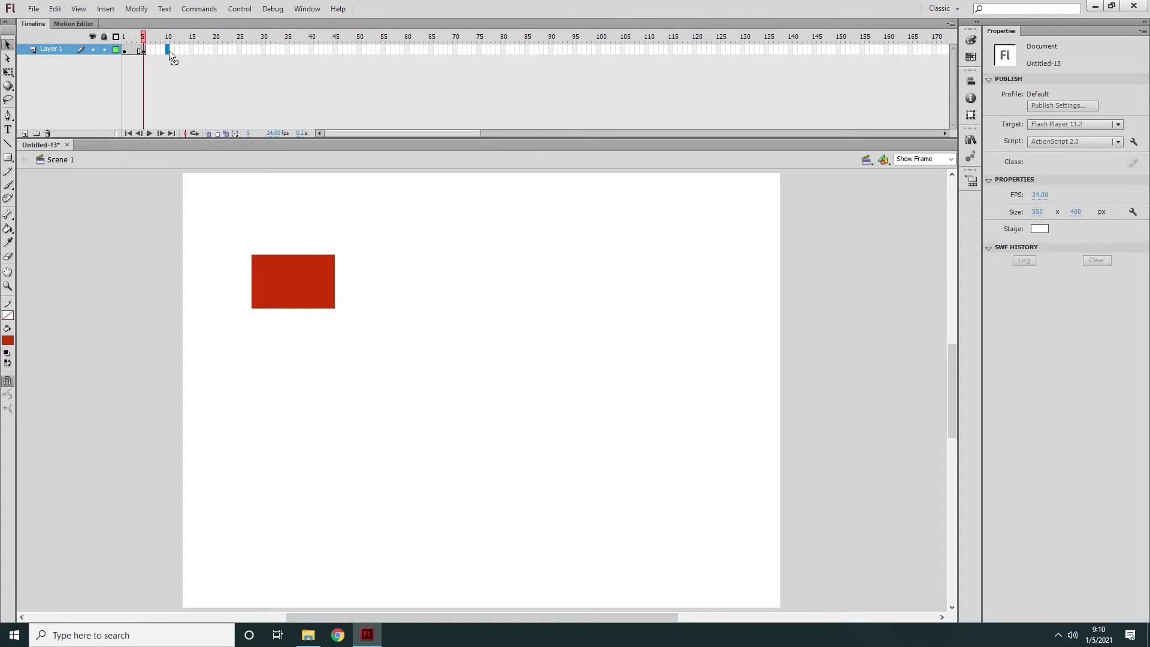
key(F6)
drag(315, 275, 378, 286)
Step: Insert further keyframes on Layer 1 at frames 15, 20, 25 and 30
click(192, 51)
key(F6)
click(215, 50)
key(F6)
click(239, 50)
key(F6)
click(264, 50)
key(F6)
Step: Scrub the frame-by-frame animation and test the movie in the preview player, closing the preview when done
mouse_move(263, 37)
mouse_down()
mouse_move(124, 42)
mouse_move(270, 48)
mouse_up()
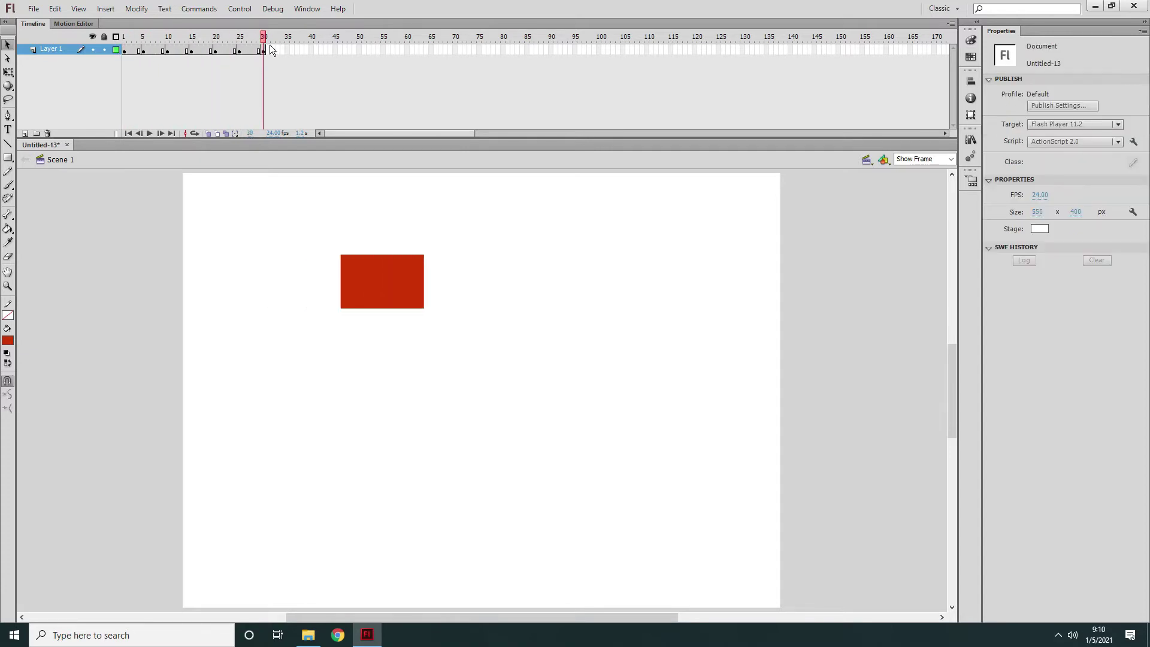
key(ctrl+Return)
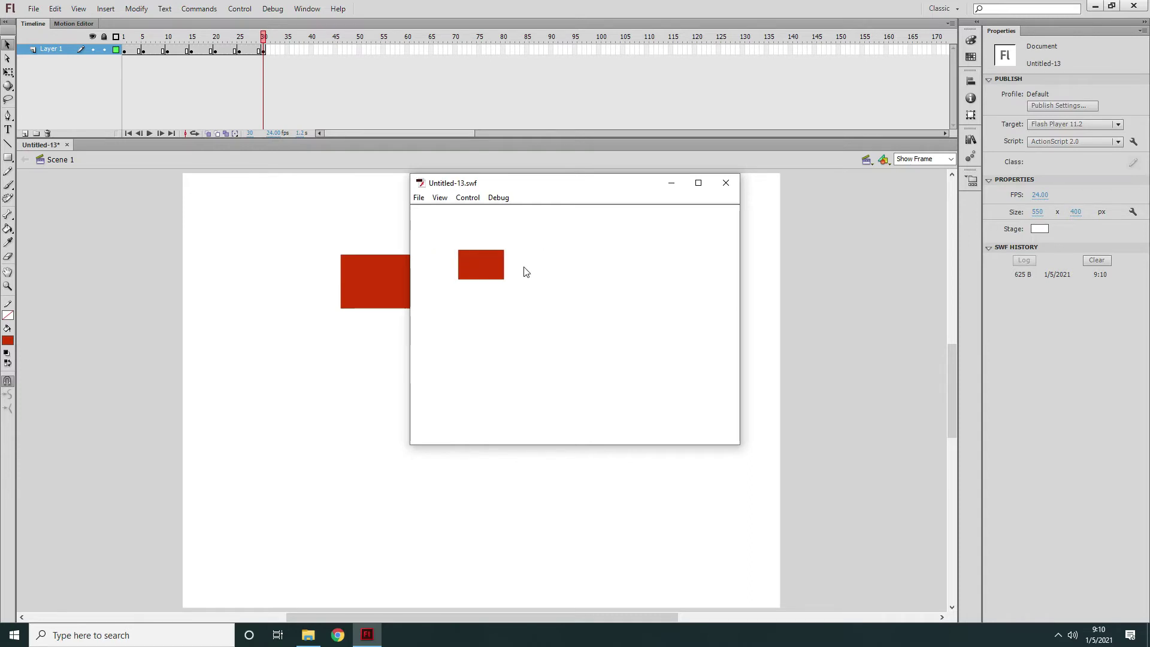
click(726, 183)
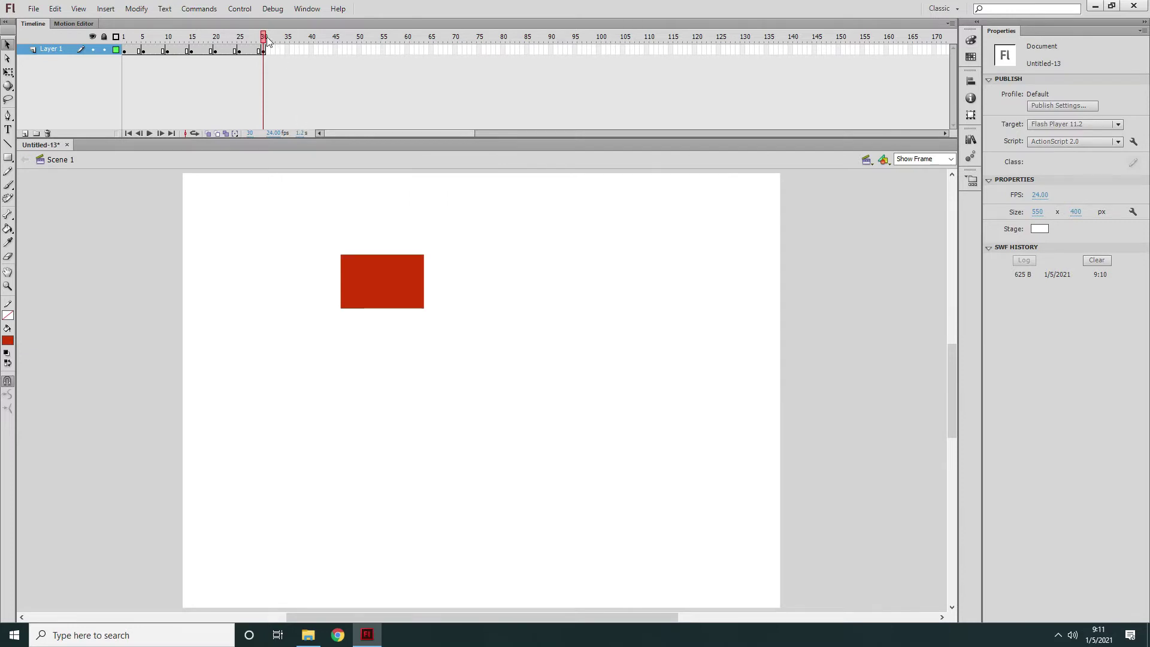
mouse_move(267, 41)
mouse_down()
mouse_move(124, 41)
mouse_move(264, 47)
mouse_up()
mouse_move(263, 40)
mouse_down()
mouse_move(123, 43)
mouse_move(273, 49)
mouse_up()
Step: Delete Layer 1 together with its frame-by-frame animation to clear the stage
click(65, 53)
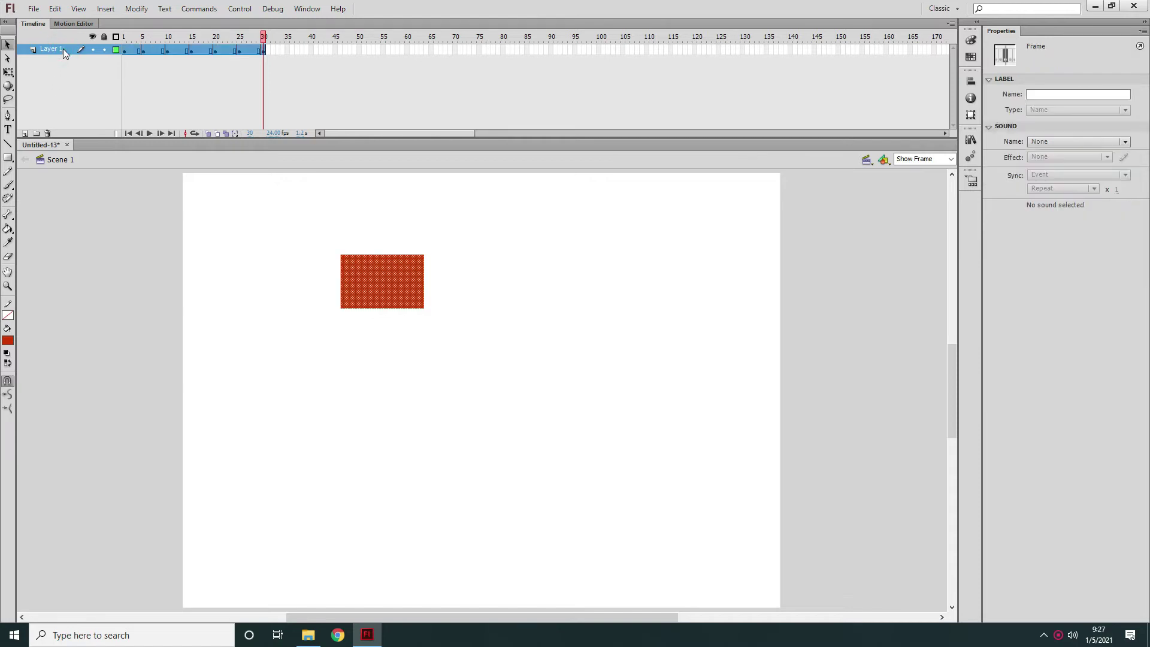
right_click(64, 54)
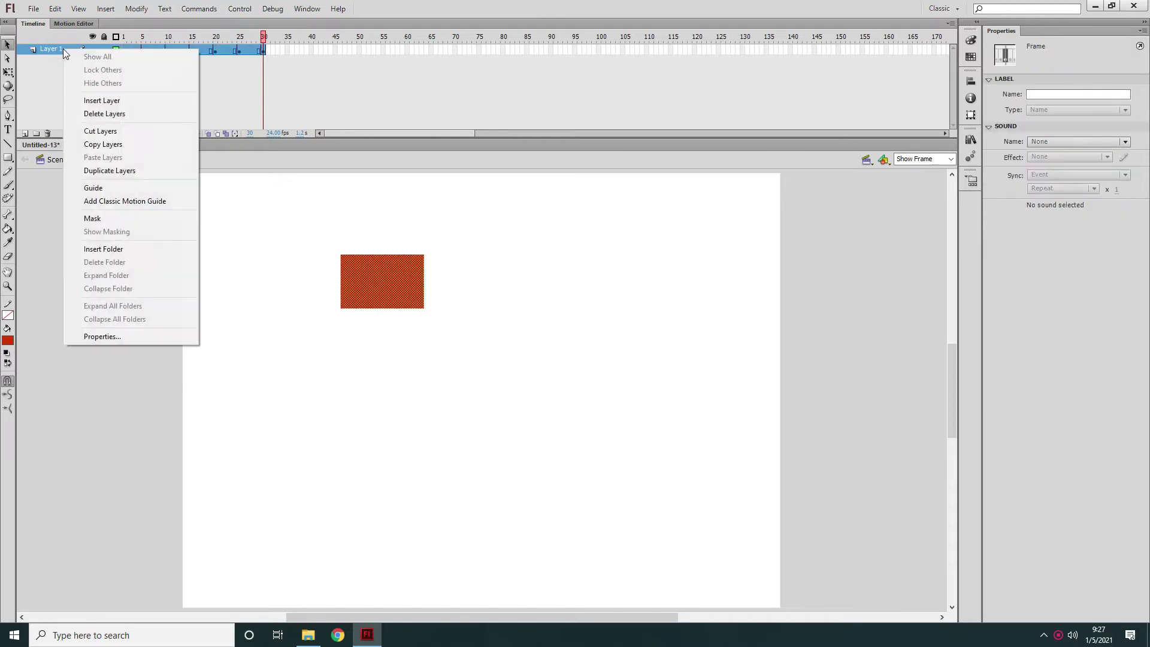
click(98, 112)
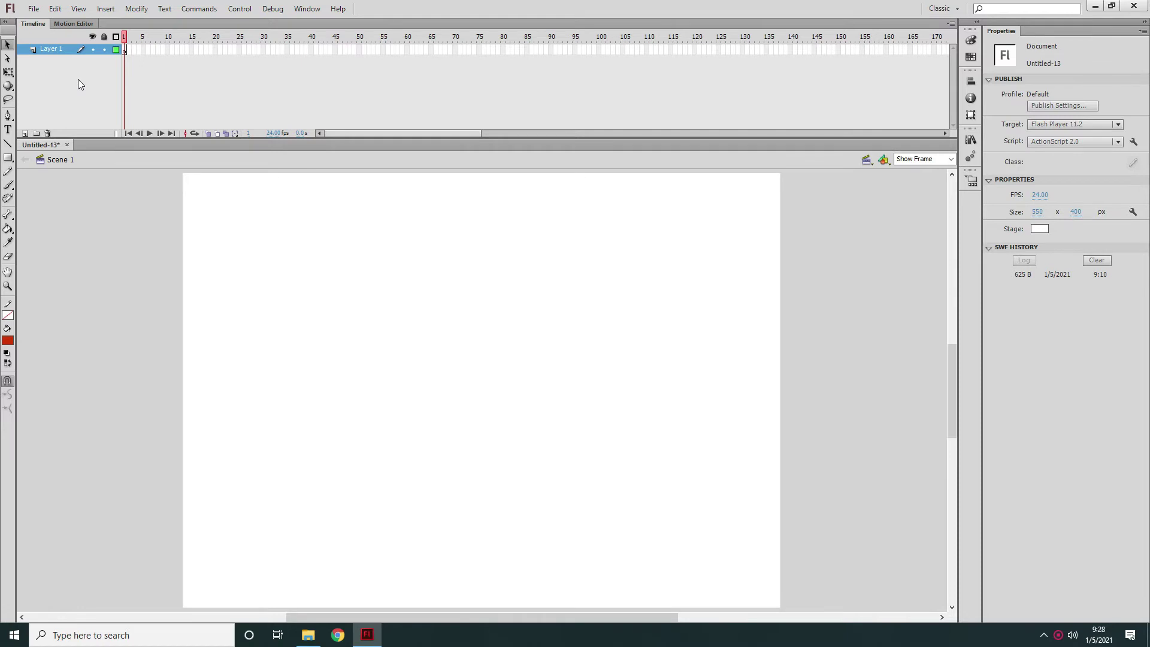
click(105, 8)
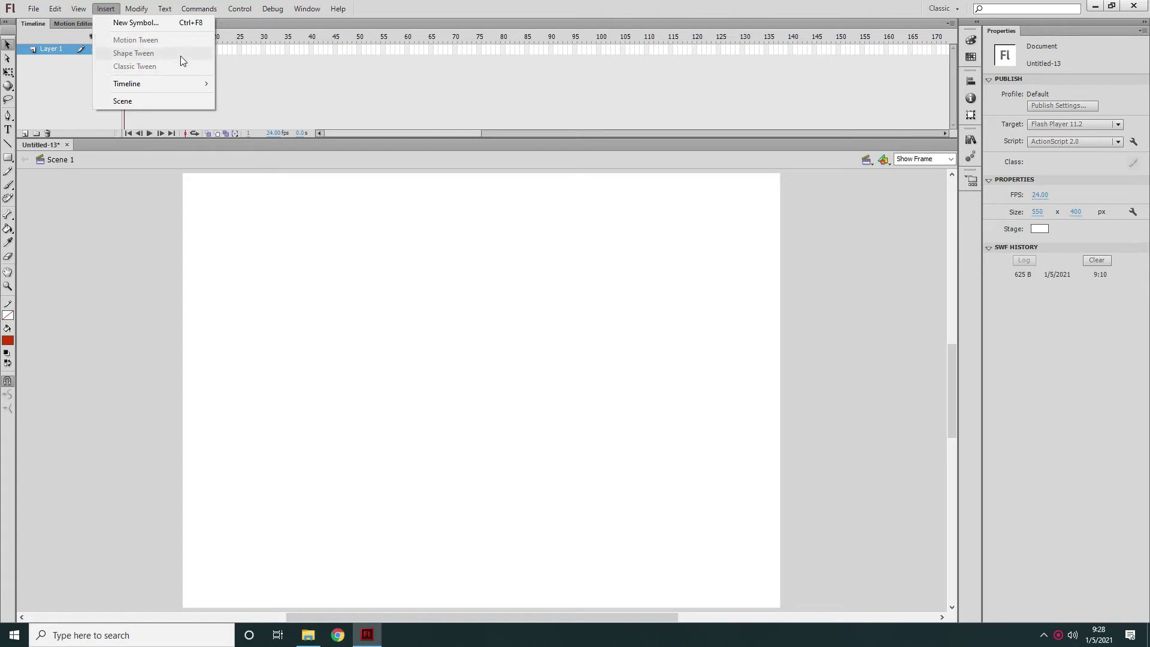
click(58, 99)
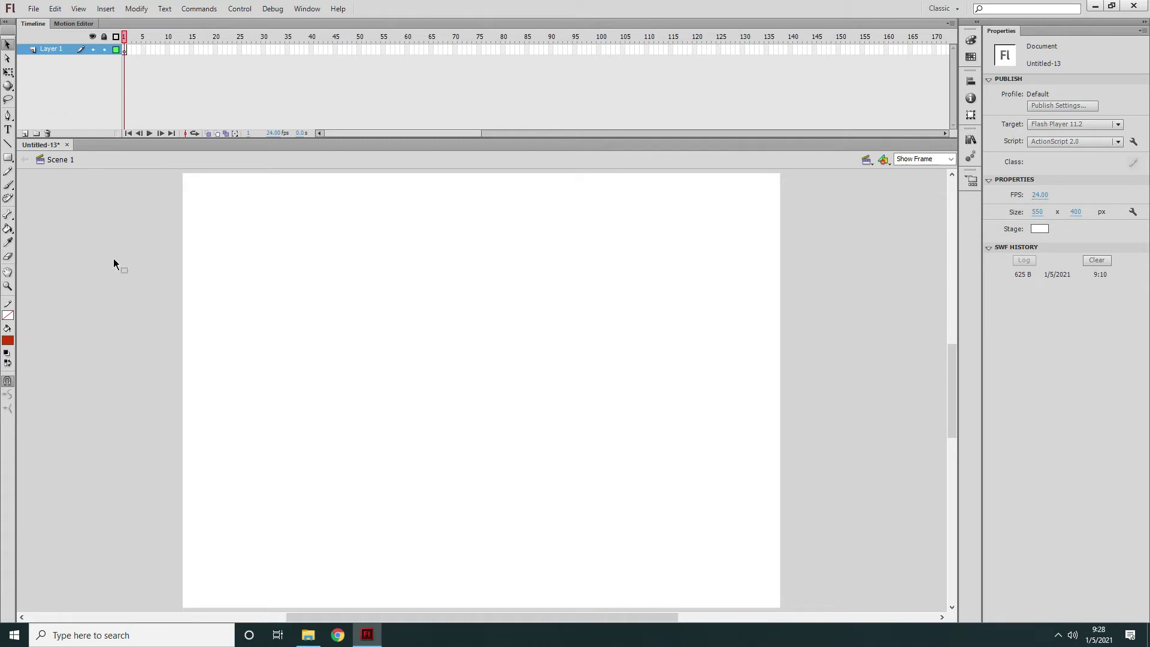
Step: Draw a red rectangle about 71 by 43 px near the stage's upper-left corner and move it up to about Y 50
click(8, 158)
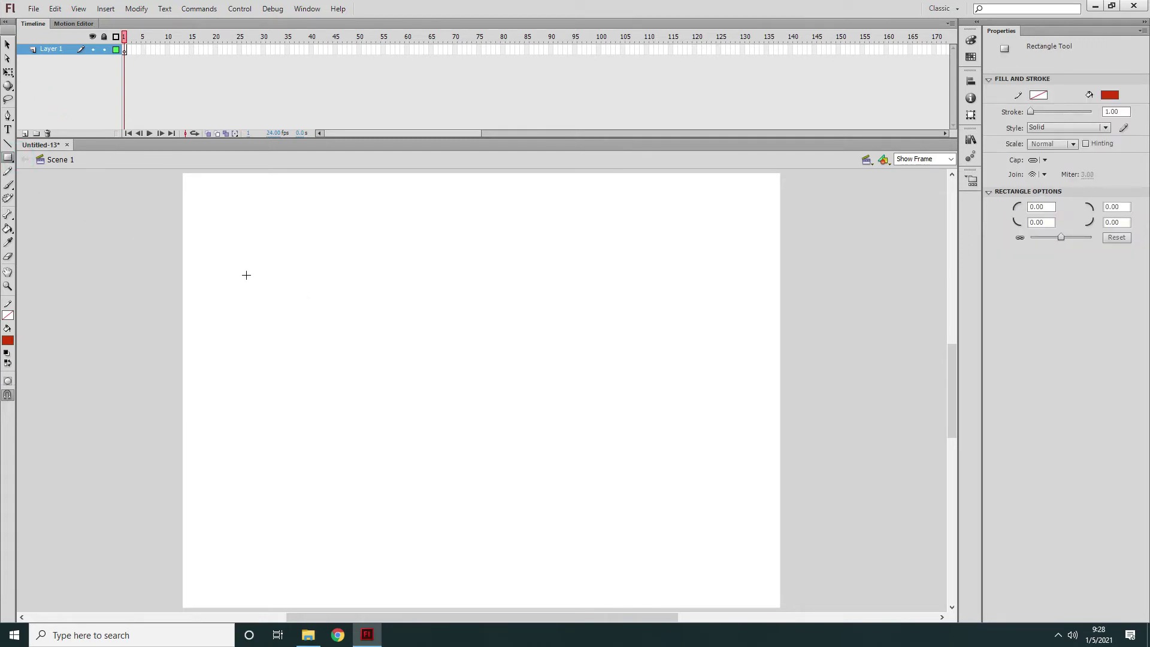
drag(228, 258, 304, 305)
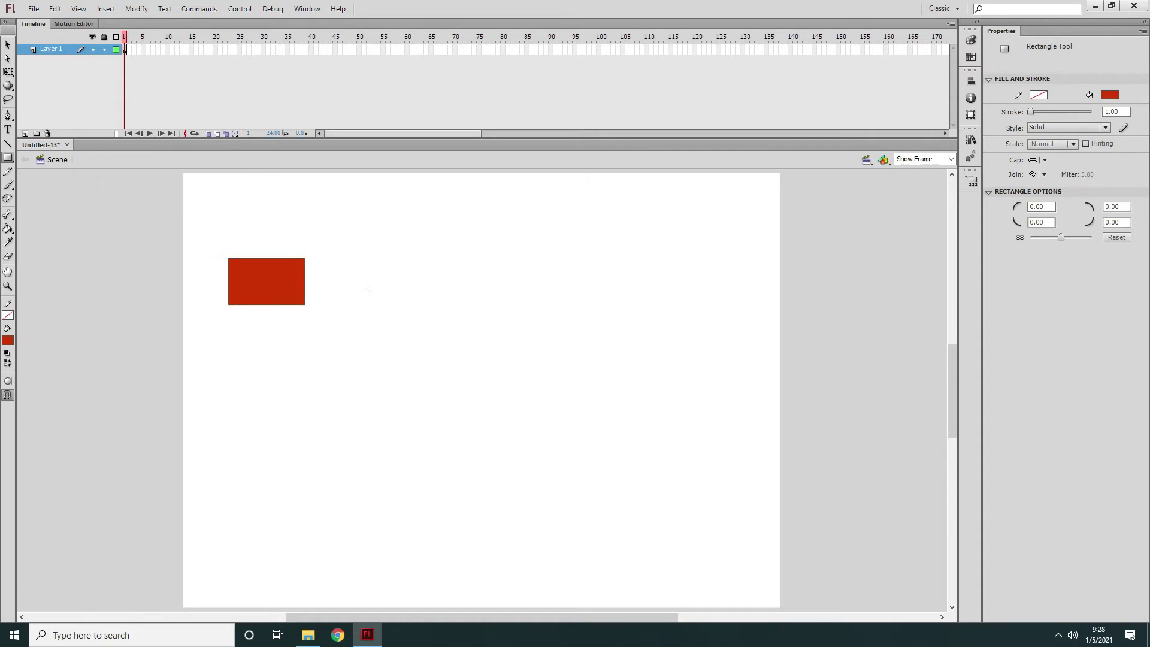
click(7, 44)
click(263, 282)
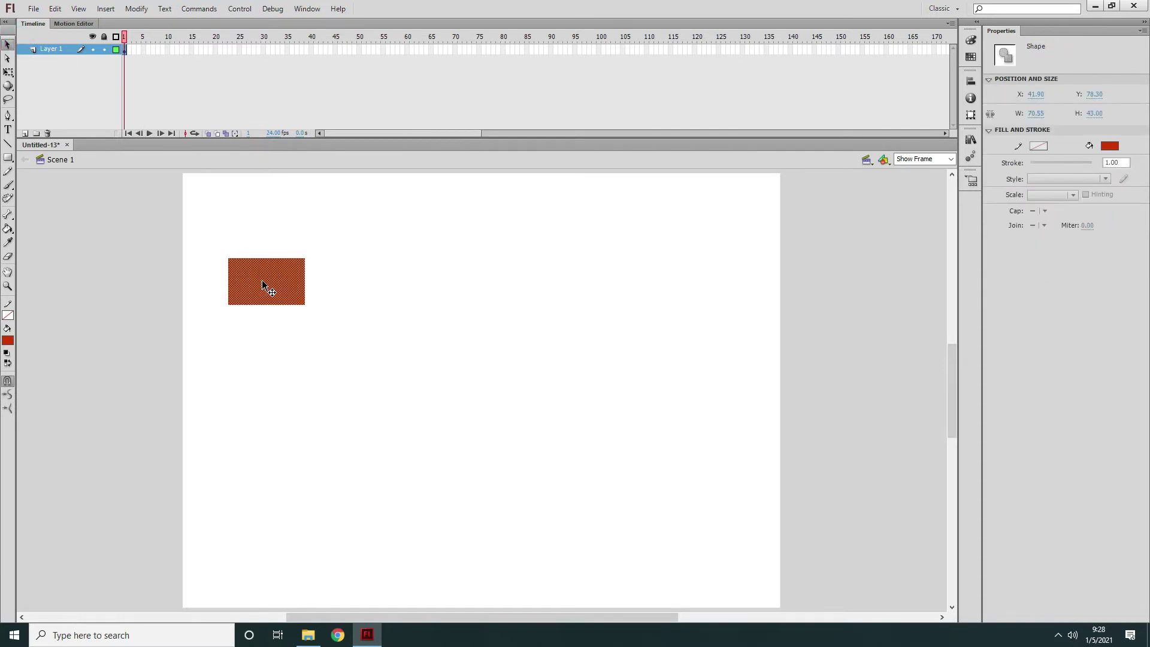
drag(265, 276, 266, 246)
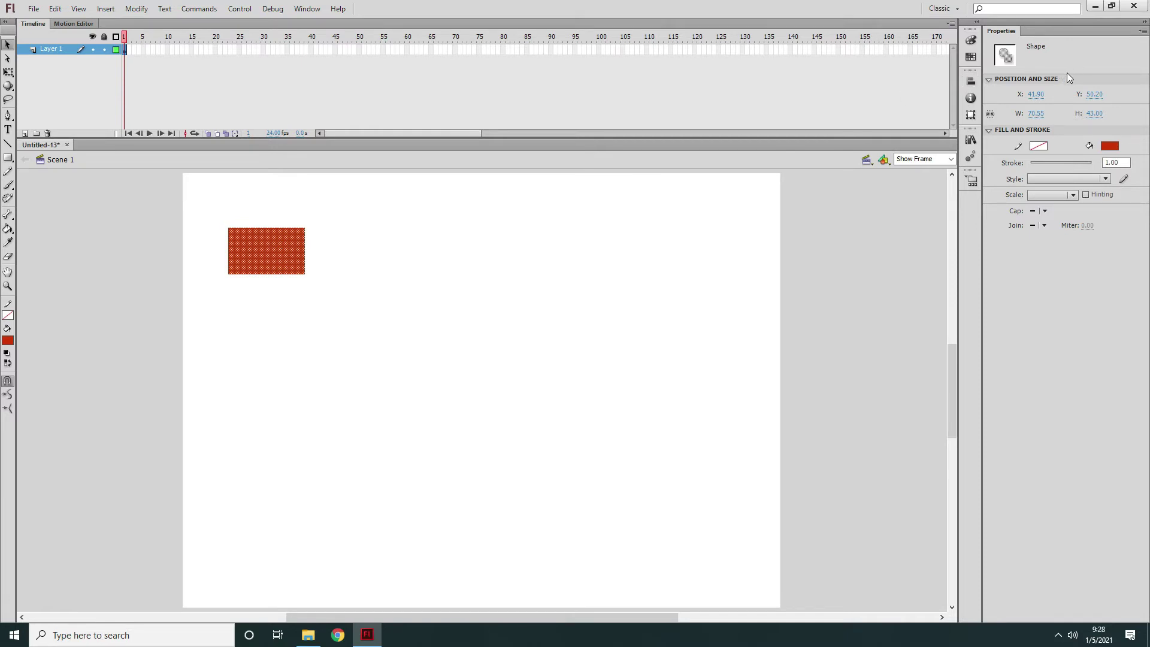
Step: Insert a keyframe at frame 20 and move its rectangle horizontally across the stage to about X 373
click(214, 51)
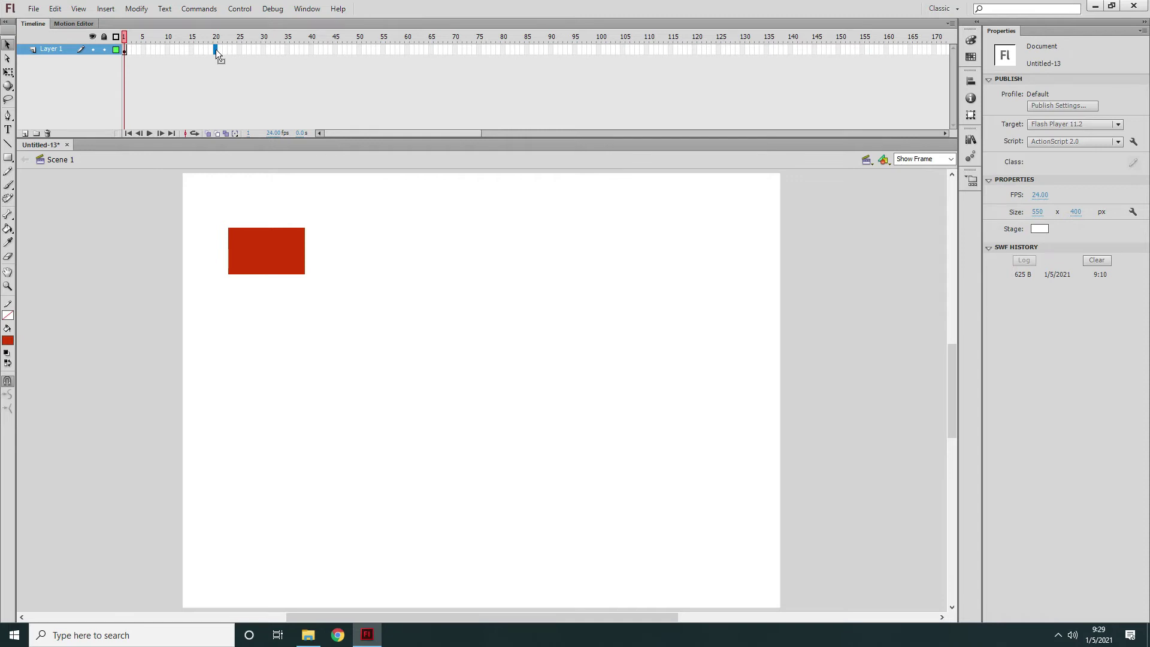
key(F6)
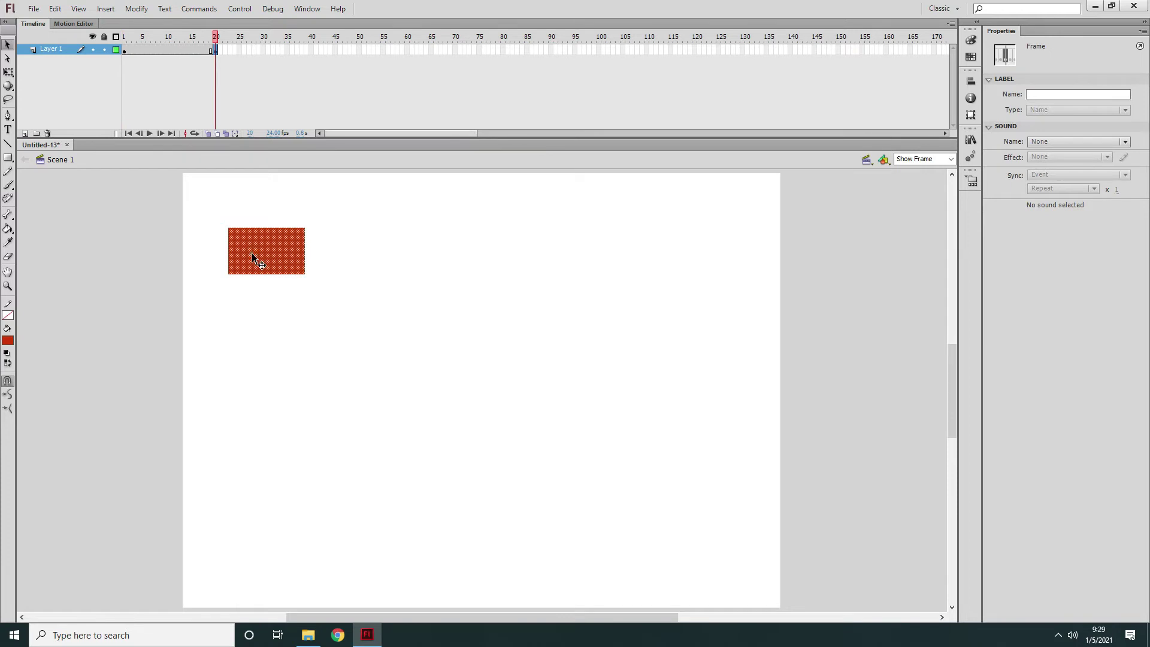
drag(251, 253, 612, 250)
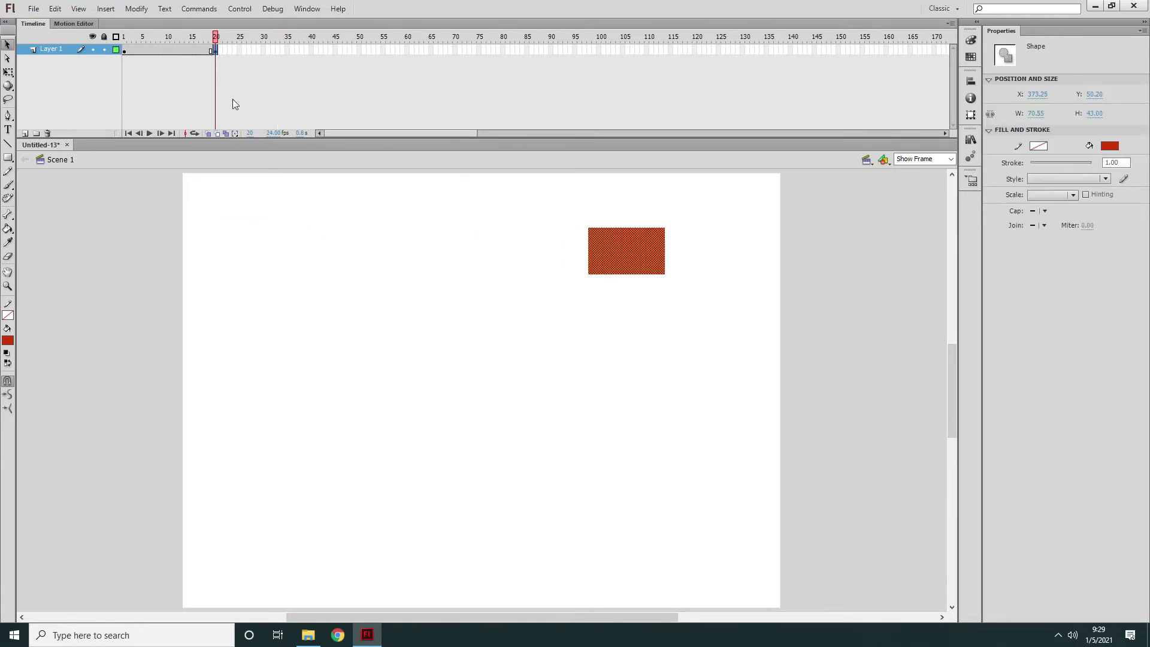
Step: Create a shape tween on Layer 1 between the keyframes at frames 1 and 20
drag(216, 39, 145, 49)
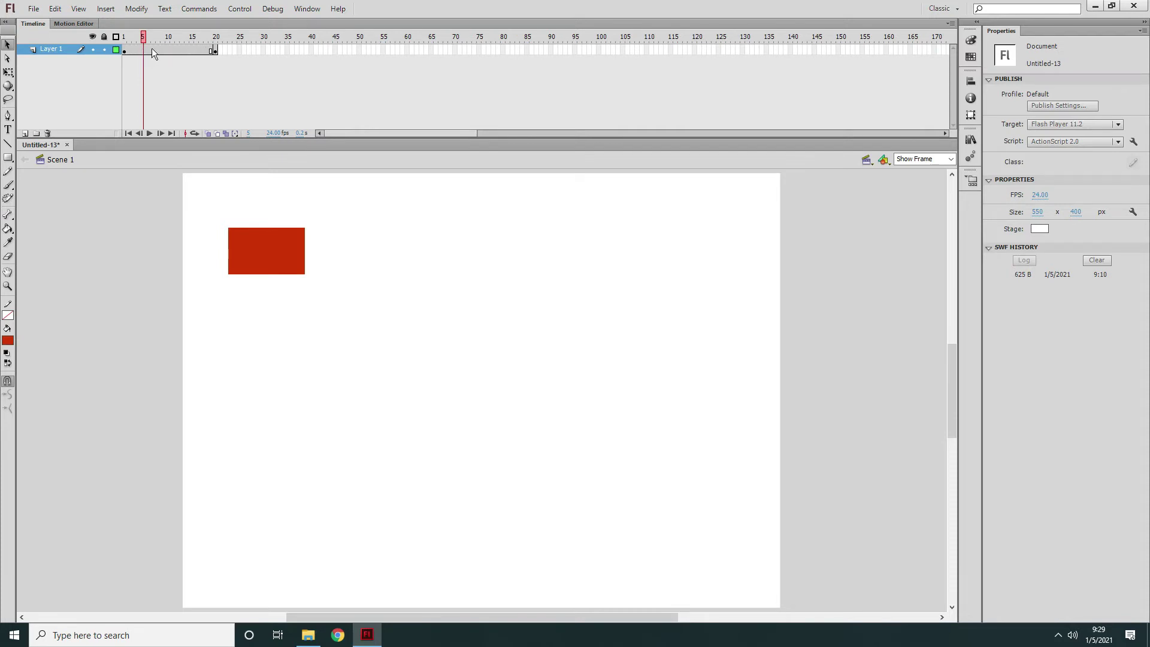
right_click(152, 48)
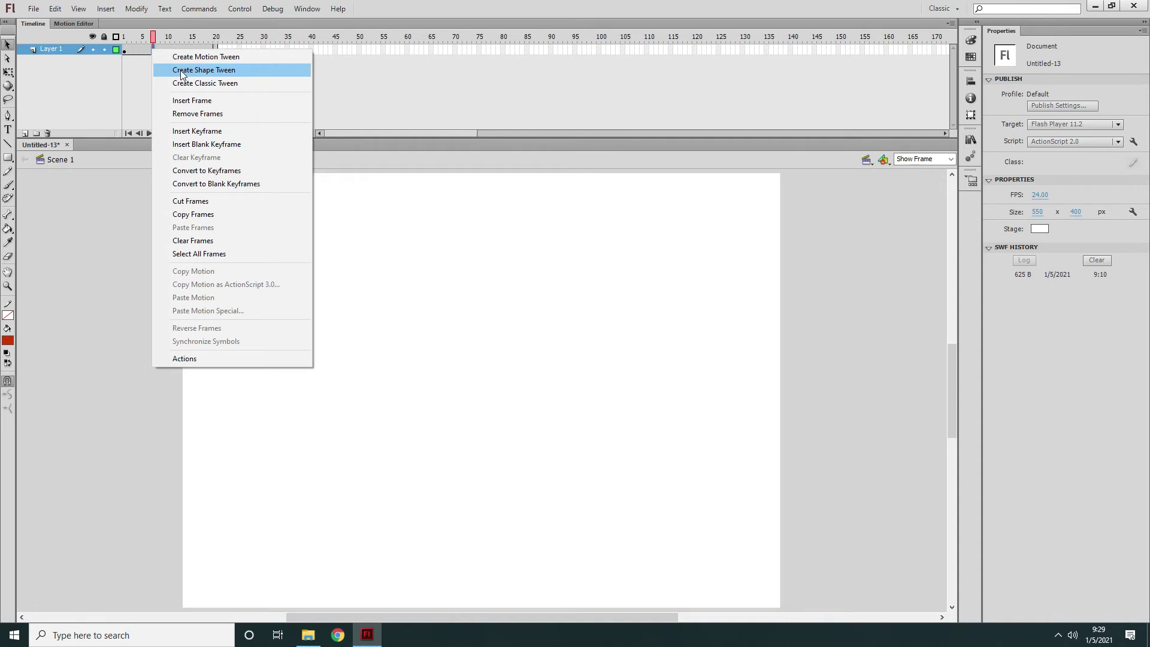
click(105, 10)
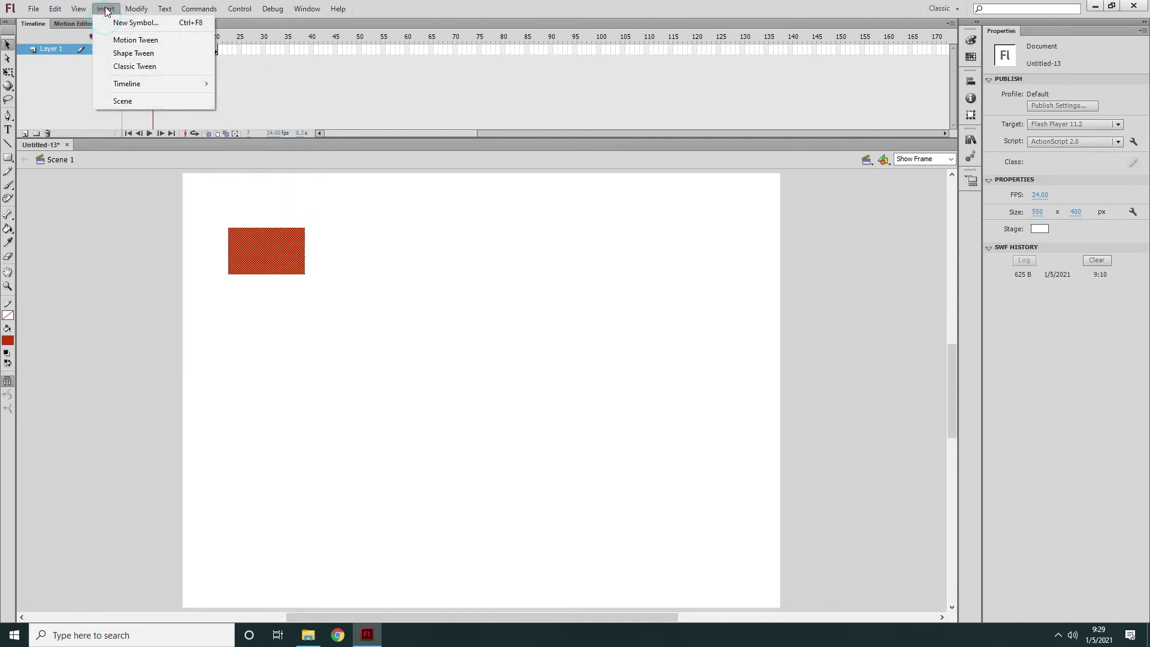
click(143, 54)
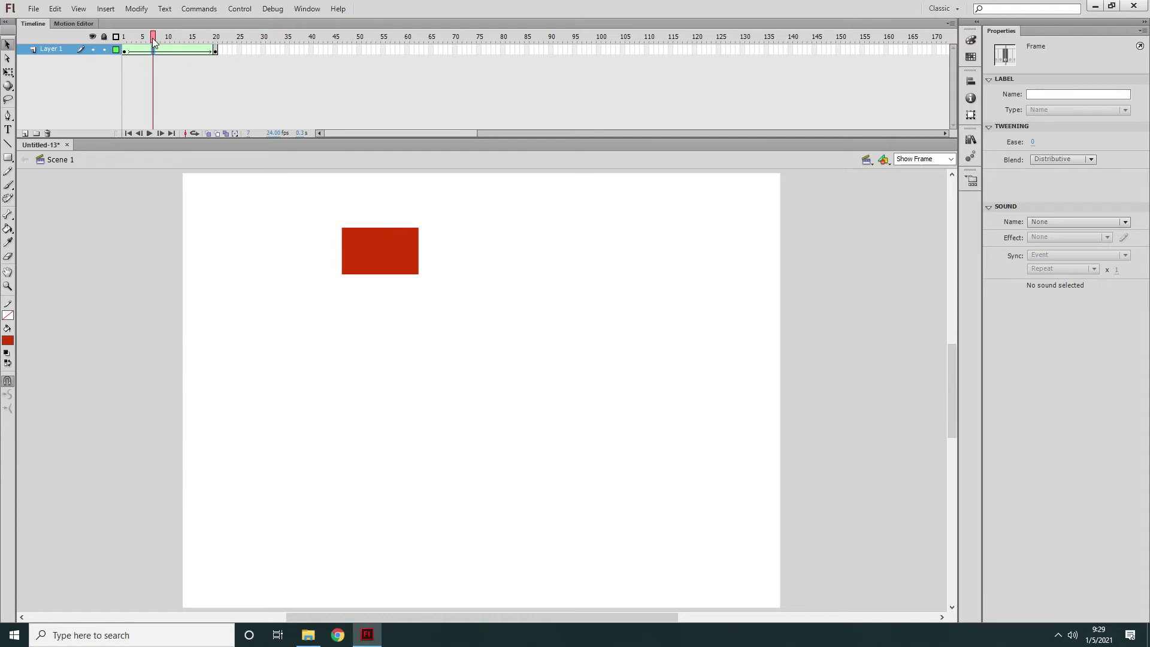
Step: Scrub the shape tween between frames 1 and 20 to check the rectangle's motion, ending at frame 1
drag(154, 40, 214, 51)
click(124, 50)
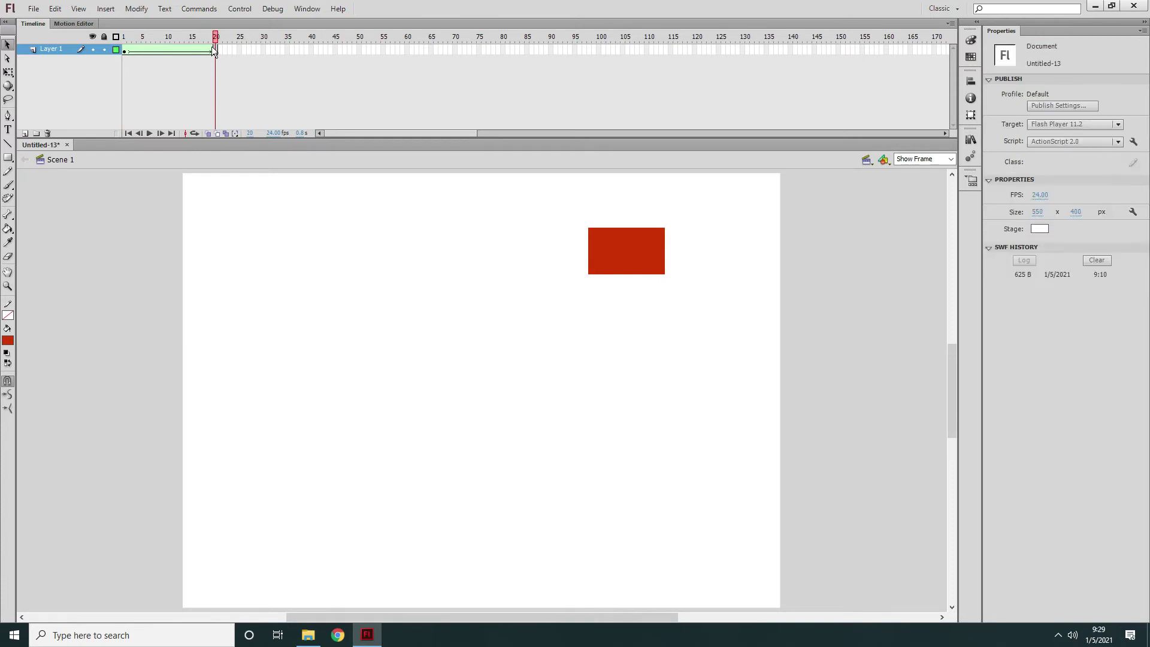
click(217, 51)
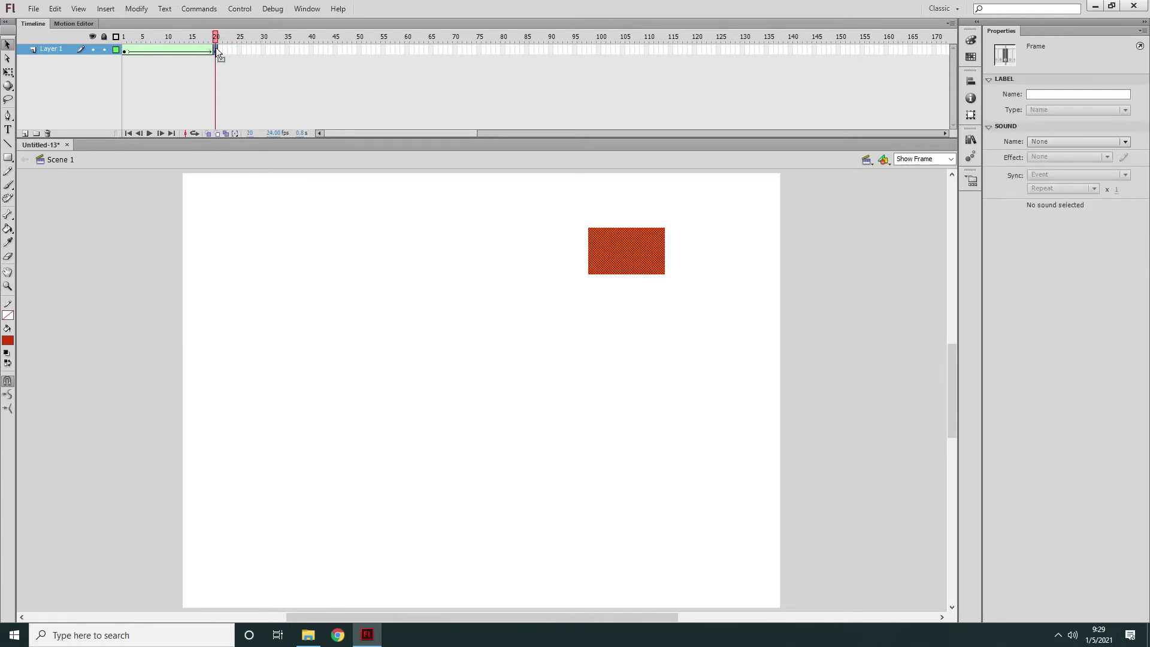
drag(217, 41, 171, 54)
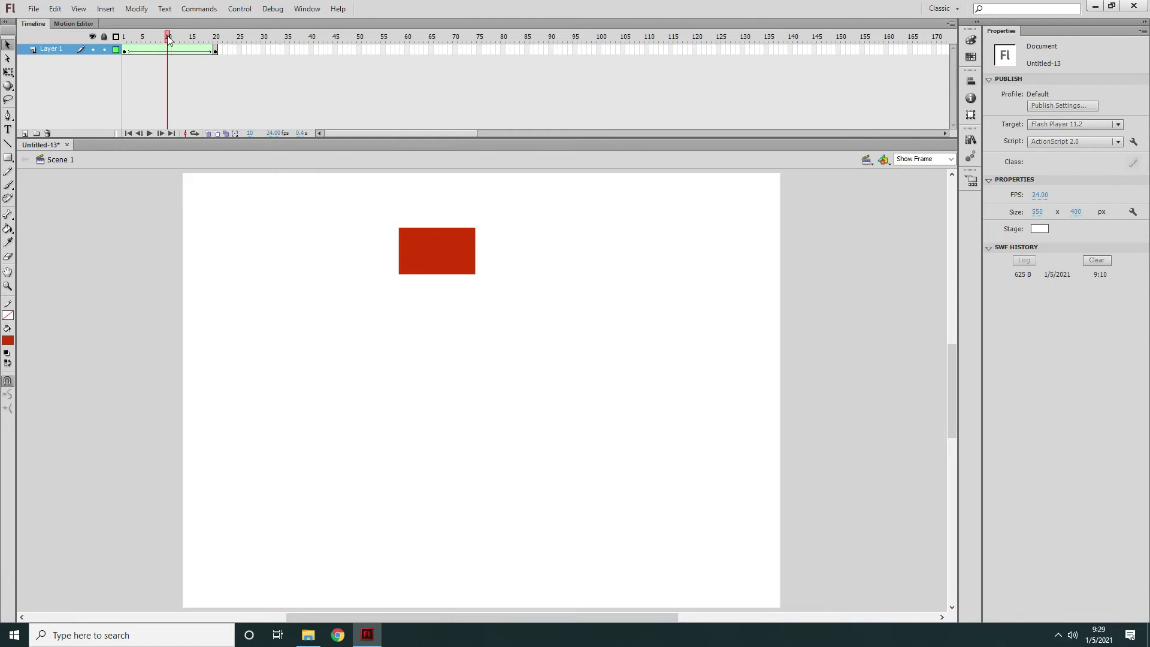
drag(169, 38, 124, 51)
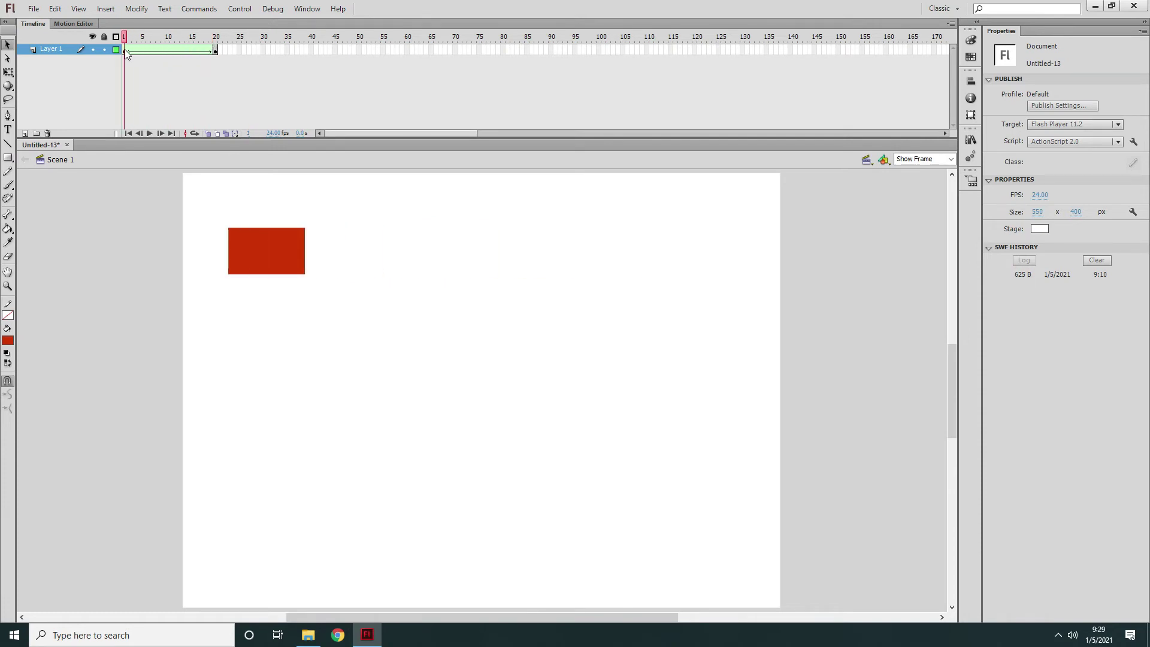
Step: Test the shape-tweened movie, repositioning the preview window while it plays, and close the preview
key(ctrl+Return)
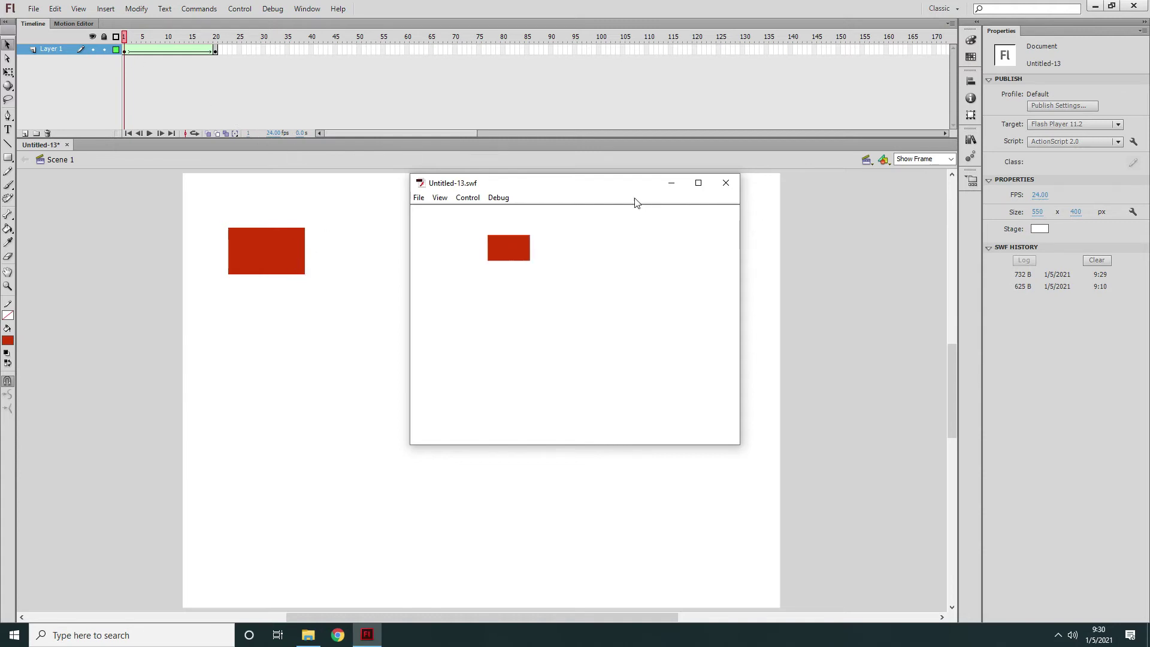
drag(616, 190, 657, 287)
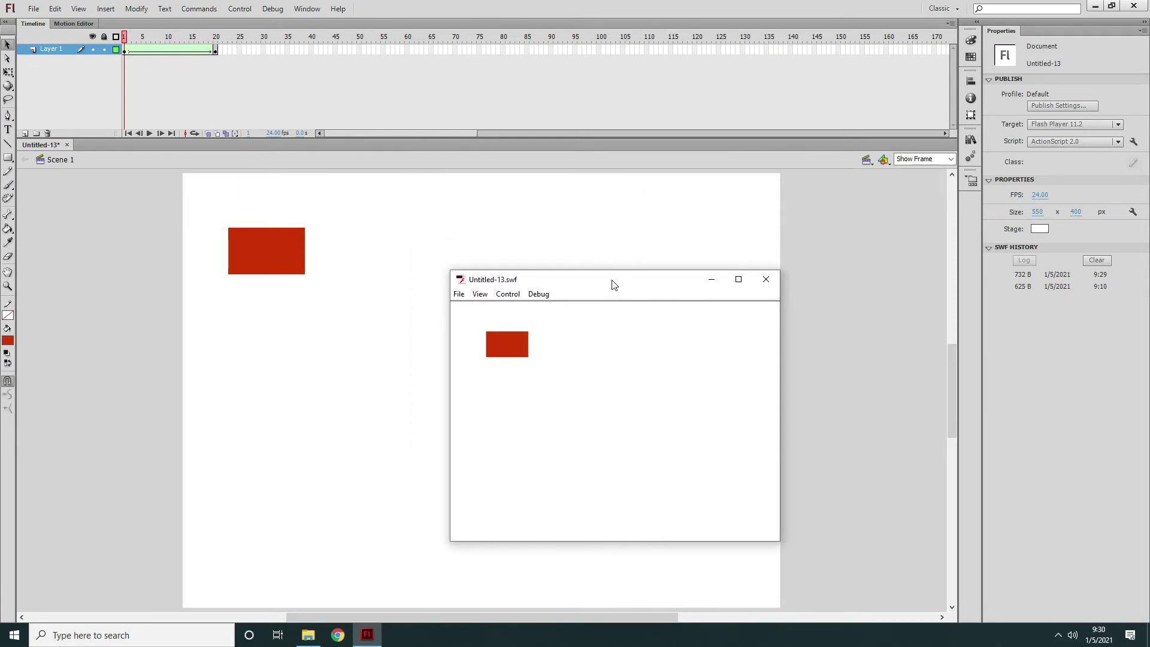
drag(613, 284, 563, 244)
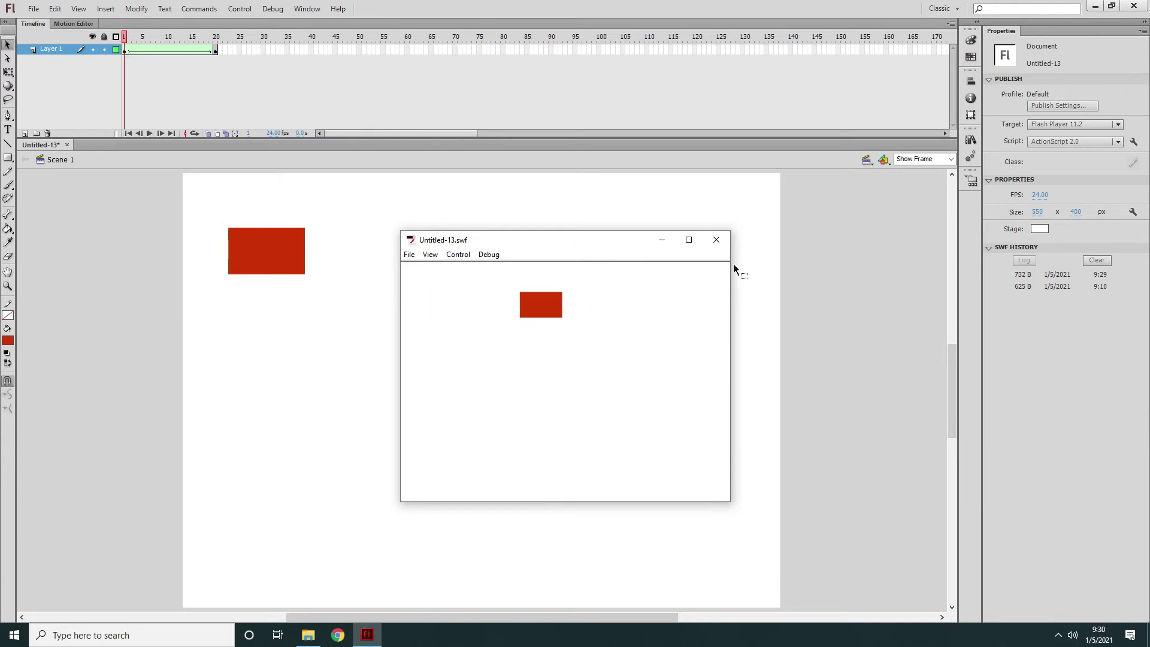
click(717, 240)
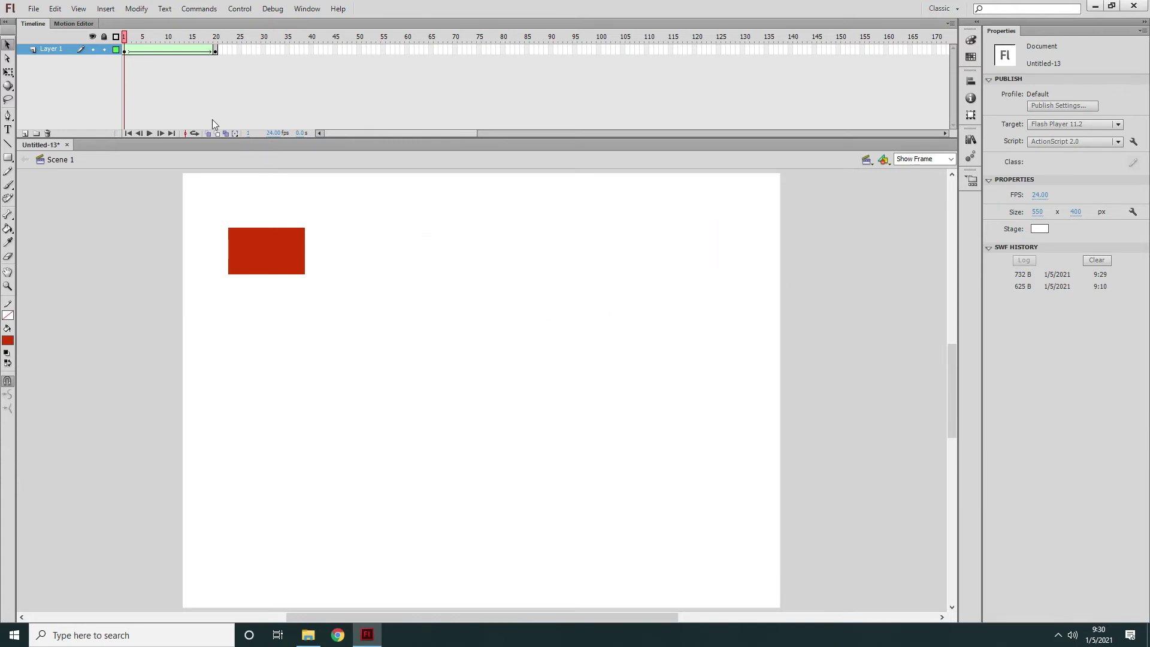
Step: Scale the frame 1 rectangle down to about 39 by 24 px and scrub the tween to preview the size change
click(127, 50)
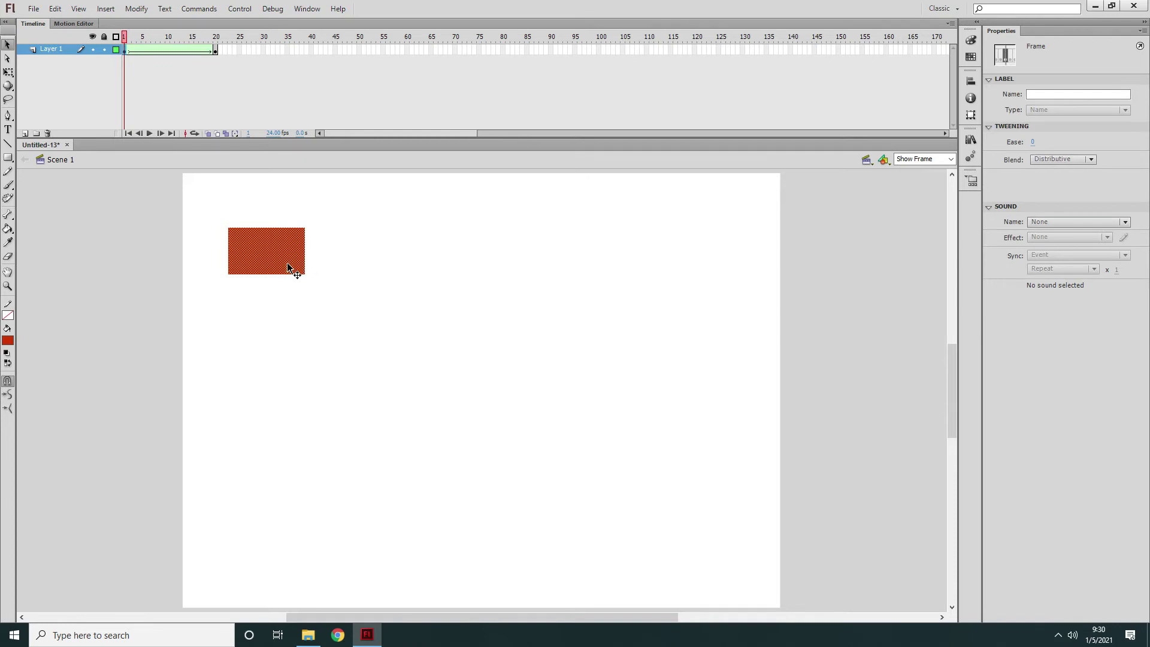
click(8, 73)
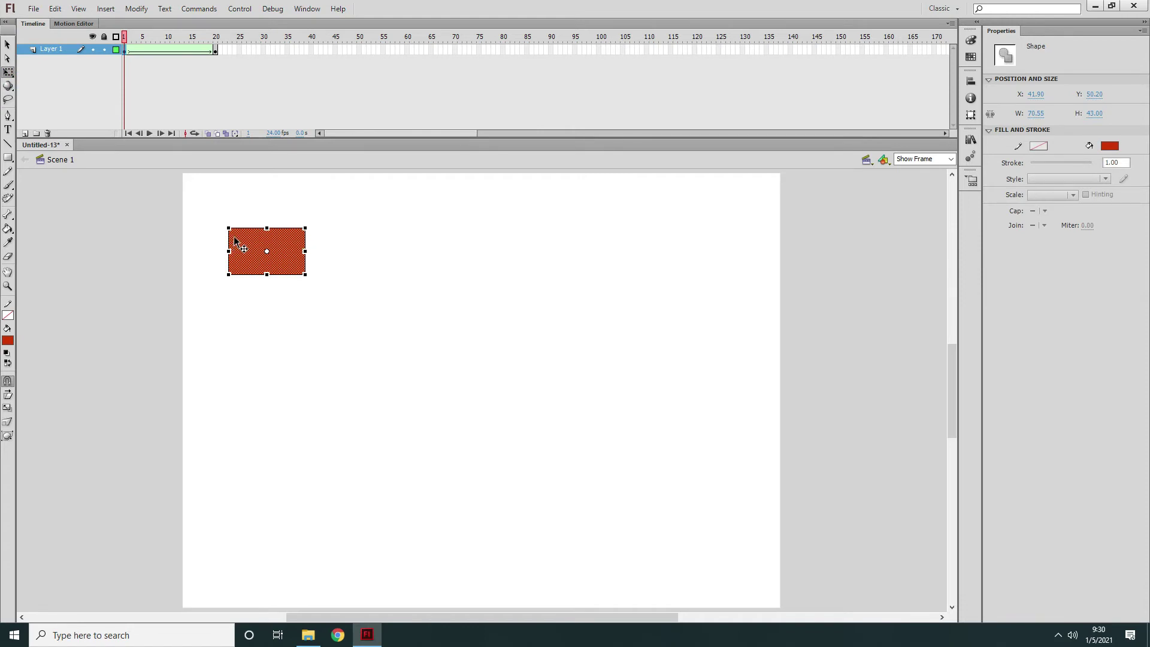
drag(228, 227, 254, 241)
drag(305, 275, 297, 267)
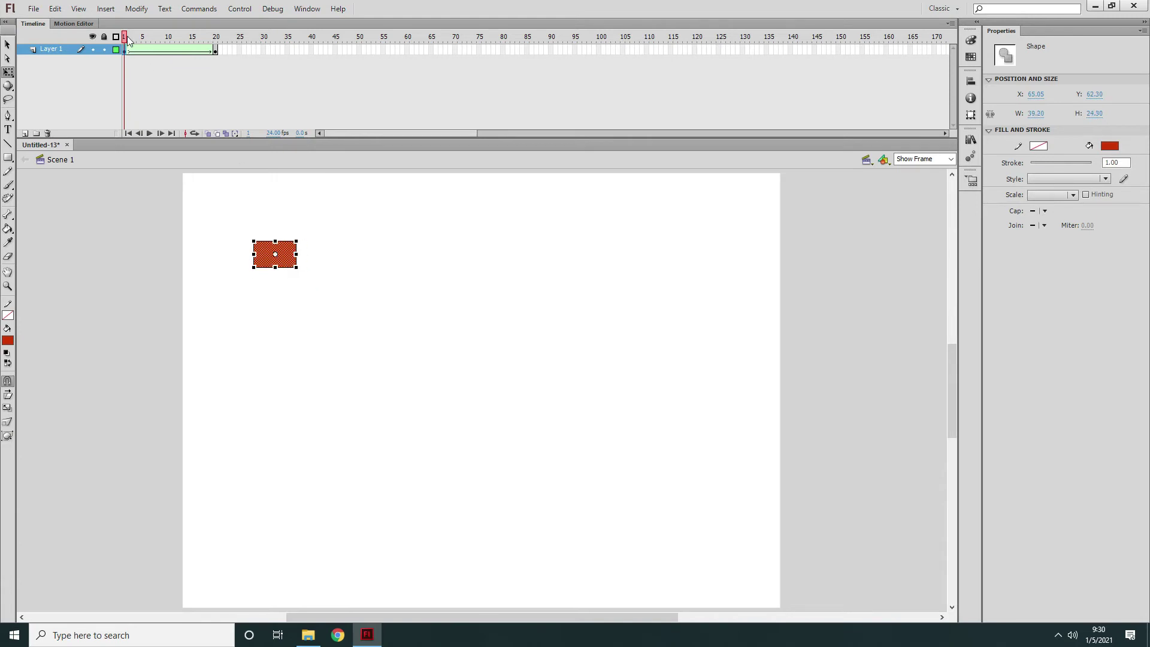
mouse_move(127, 38)
mouse_down()
mouse_move(183, 38)
mouse_move(143, 42)
mouse_up()
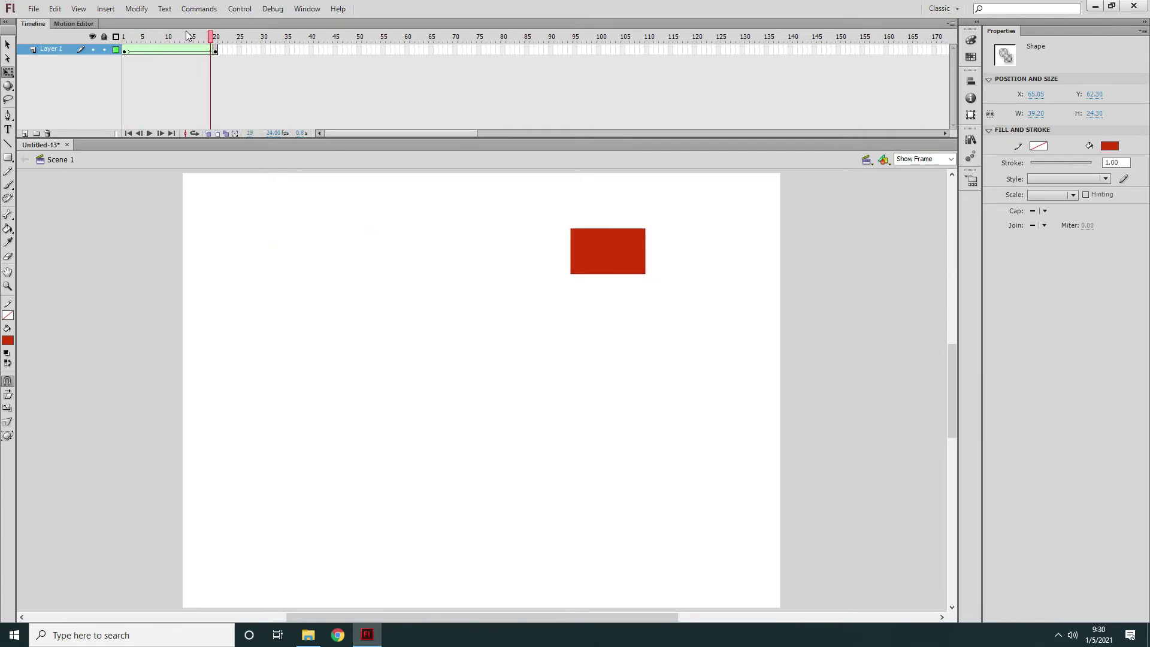
click(118, 68)
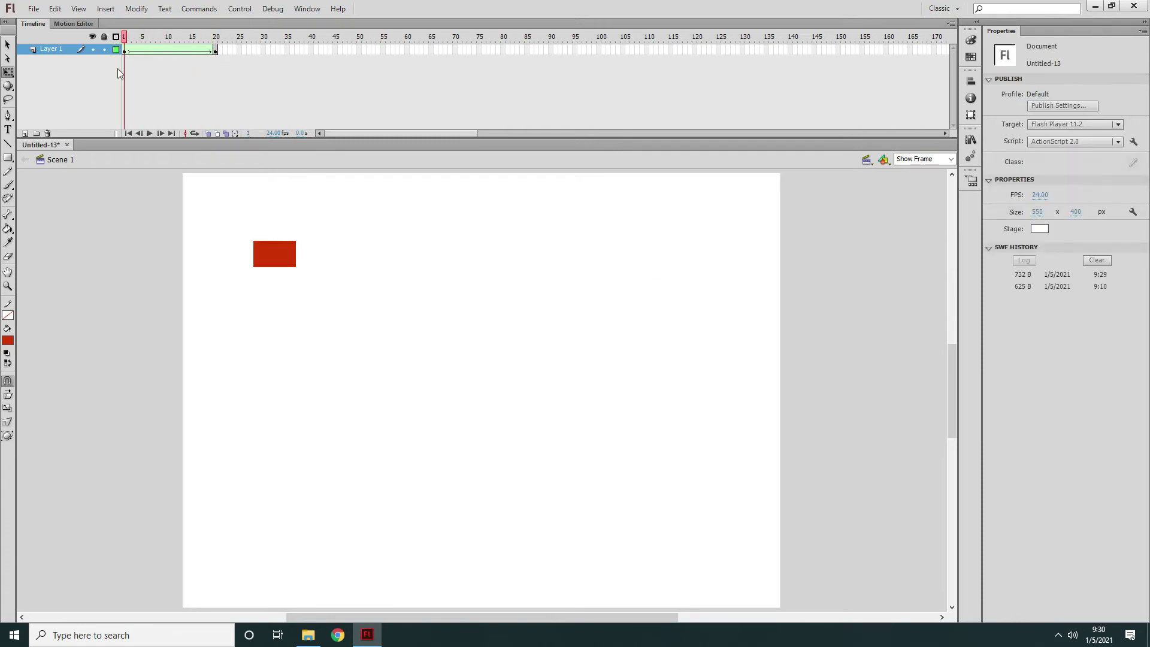
Step: Recolour the frame 1 rectangle to blue #3399FF and scrub the tween to preview the colour change
click(7, 45)
click(278, 262)
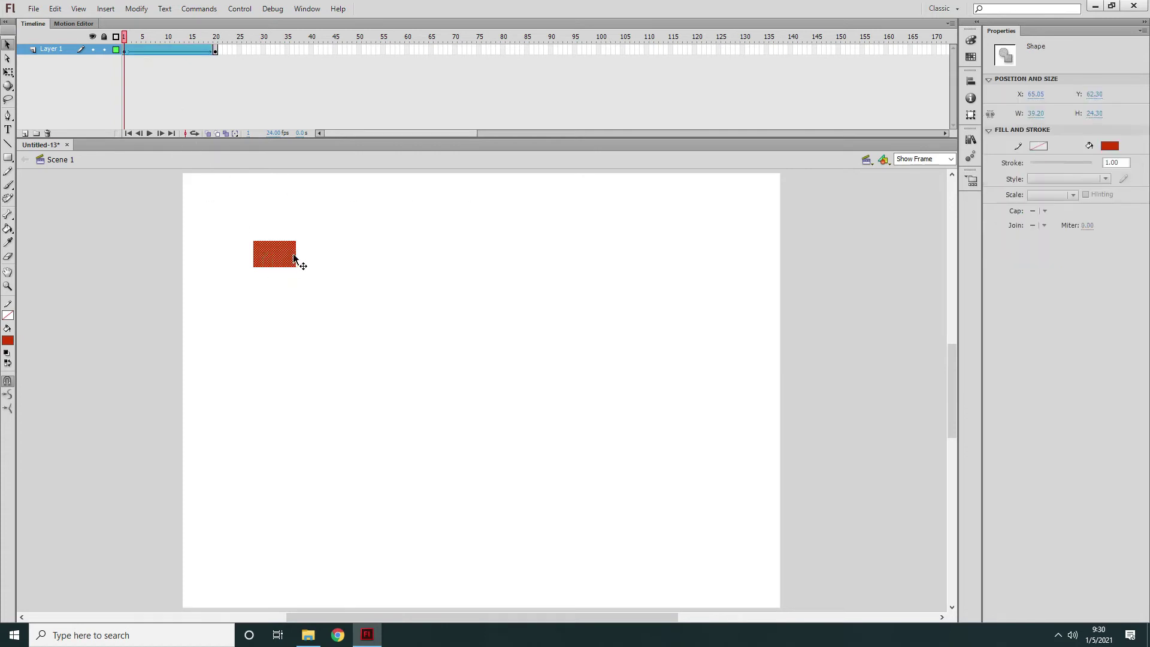
click(8, 340)
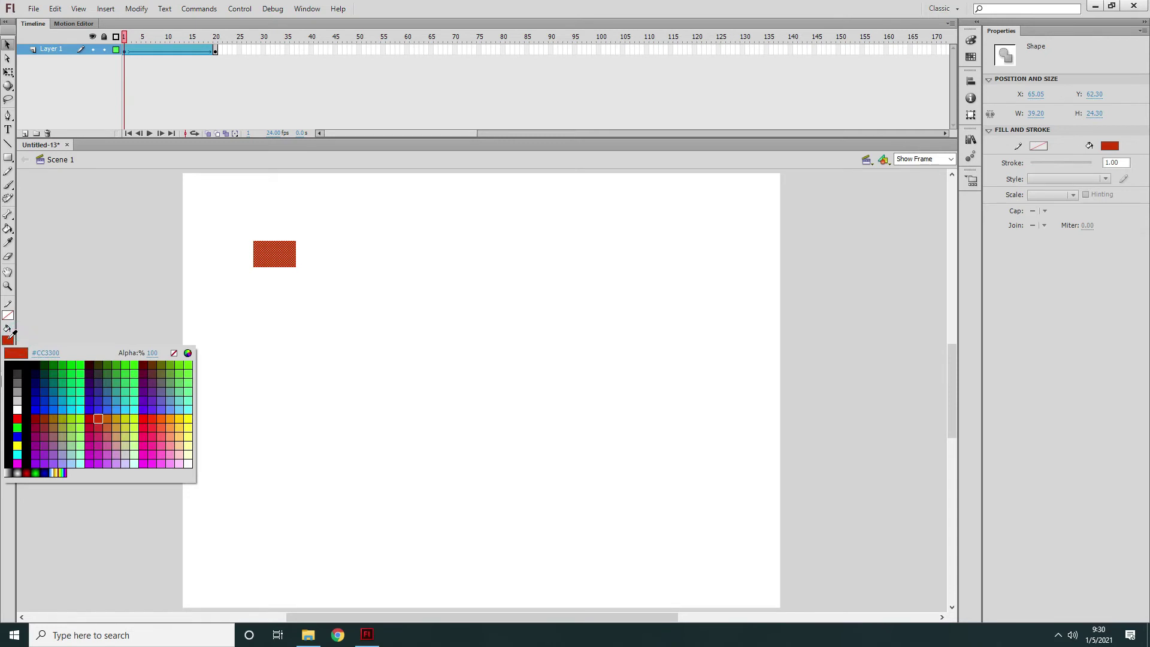
click(119, 407)
mouse_move(130, 46)
mouse_down()
mouse_move(234, 41)
mouse_move(117, 60)
mouse_move(126, 53)
mouse_up()
Step: Scale the blue rectangle in frame 1 up to about 65 px wide with Free Transform
click(127, 53)
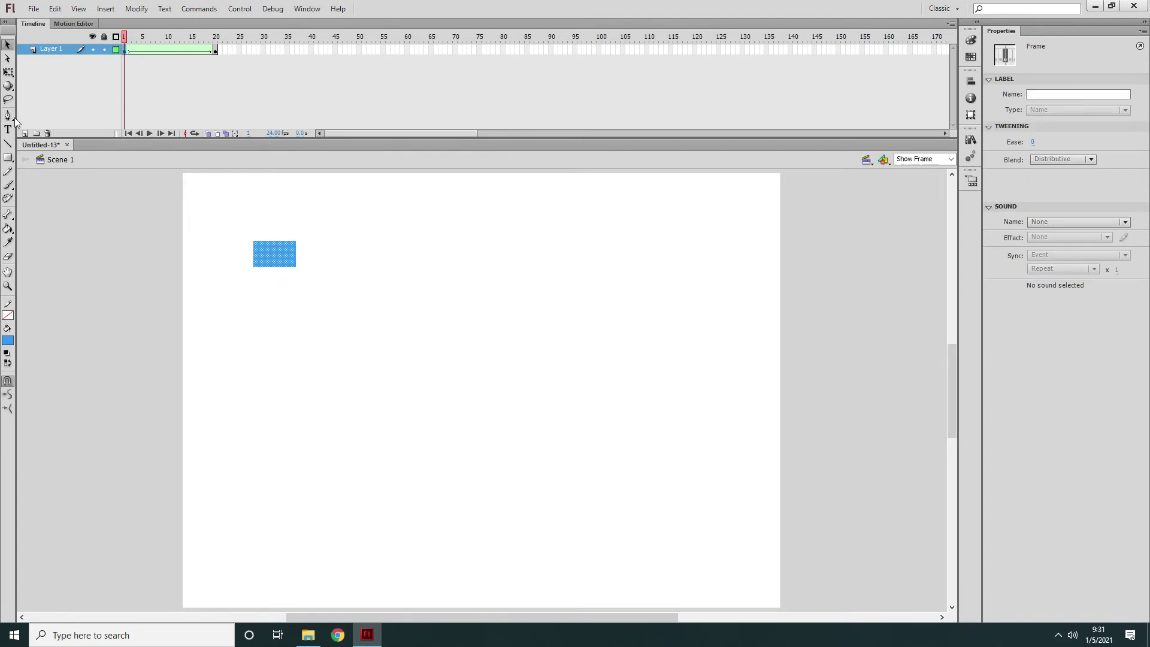
click(10, 74)
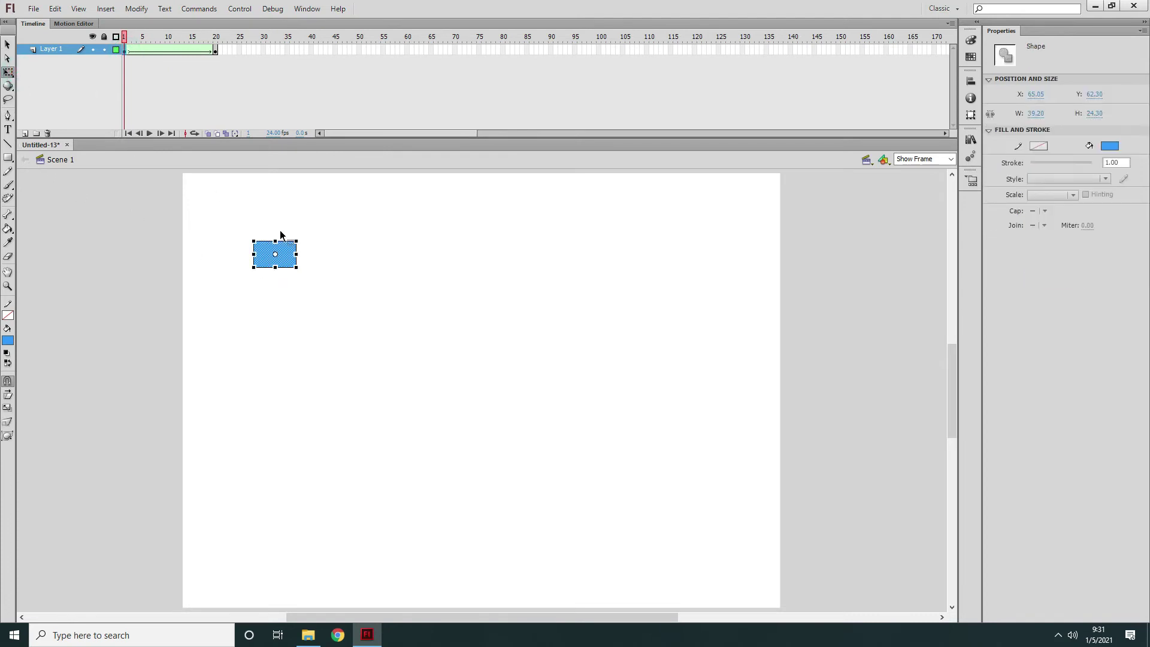
drag(296, 240, 323, 218)
Step: Bend the top and bottom edges of the frame 1 rectangle downward with the Envelope transform
right_click(308, 228)
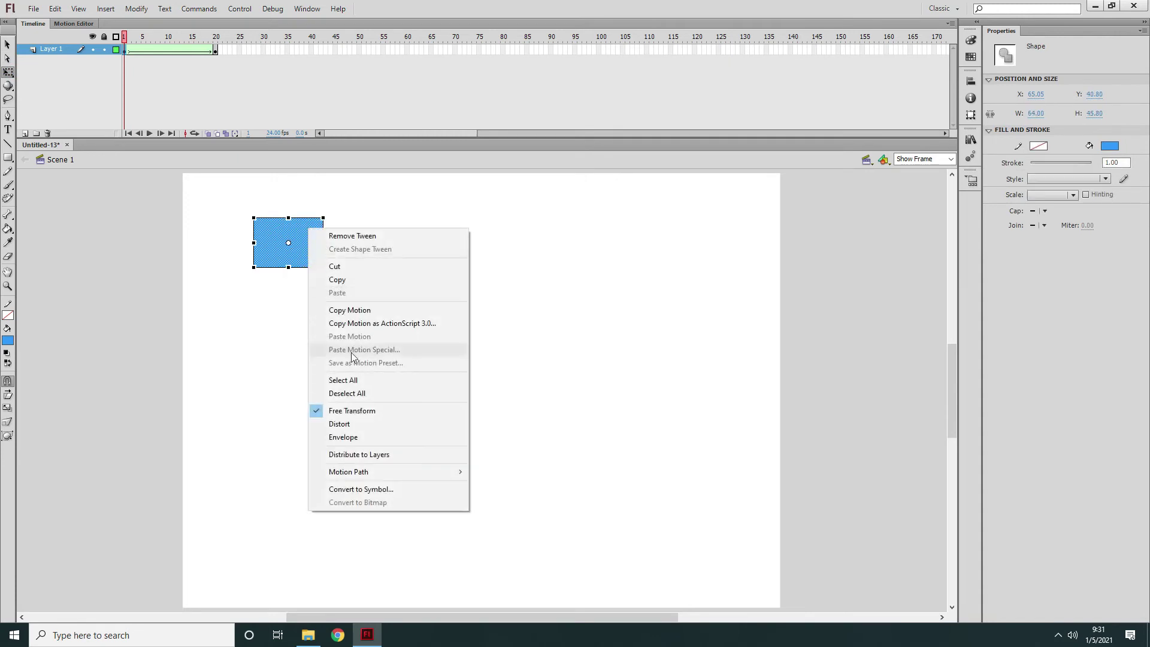
click(366, 437)
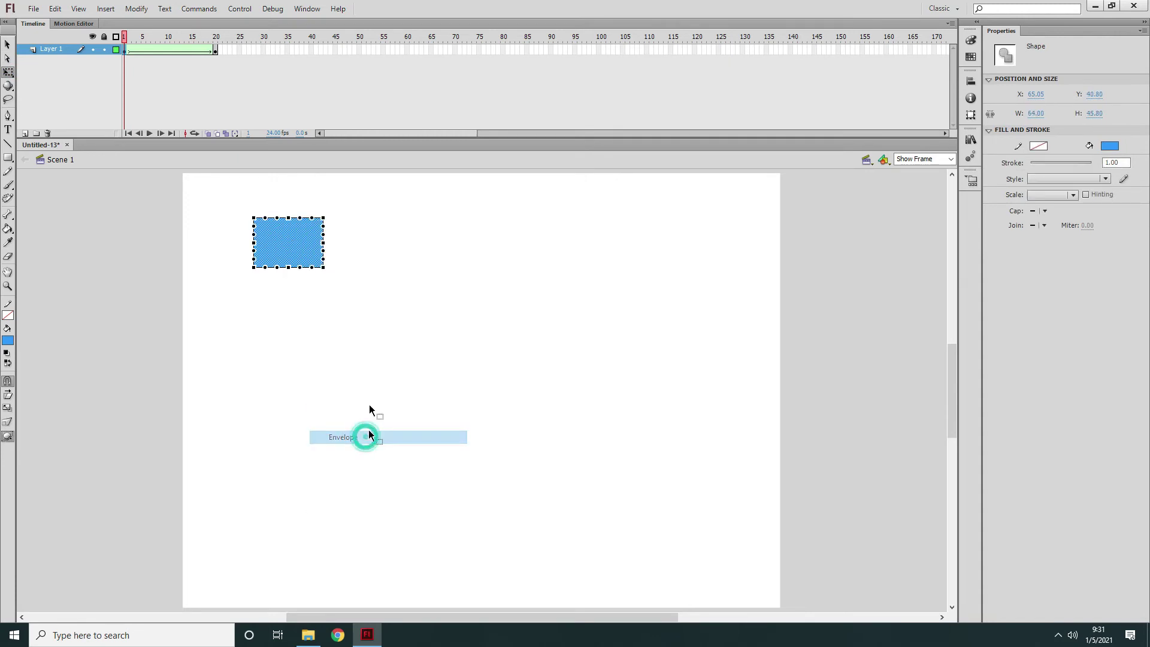
drag(290, 270, 289, 285)
click(288, 218)
drag(289, 224, 289, 238)
key(v)
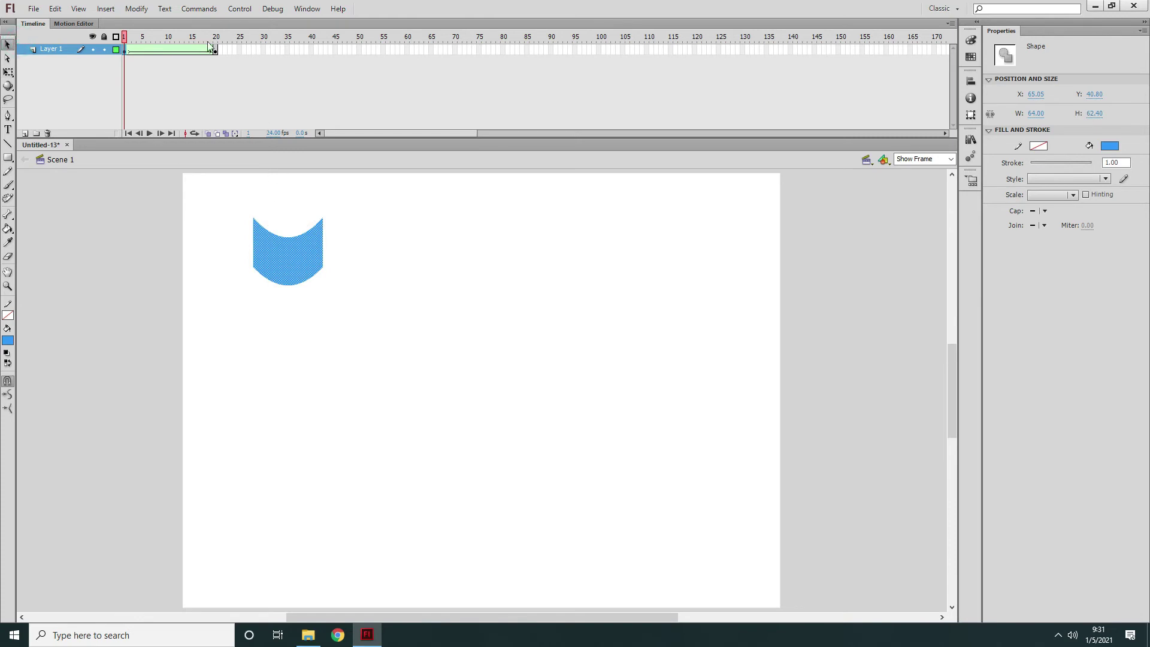
Step: Play the shape tween from frame 1 to check the morph from the curved blue shape to the red rectangle
click(124, 35)
key(Return)
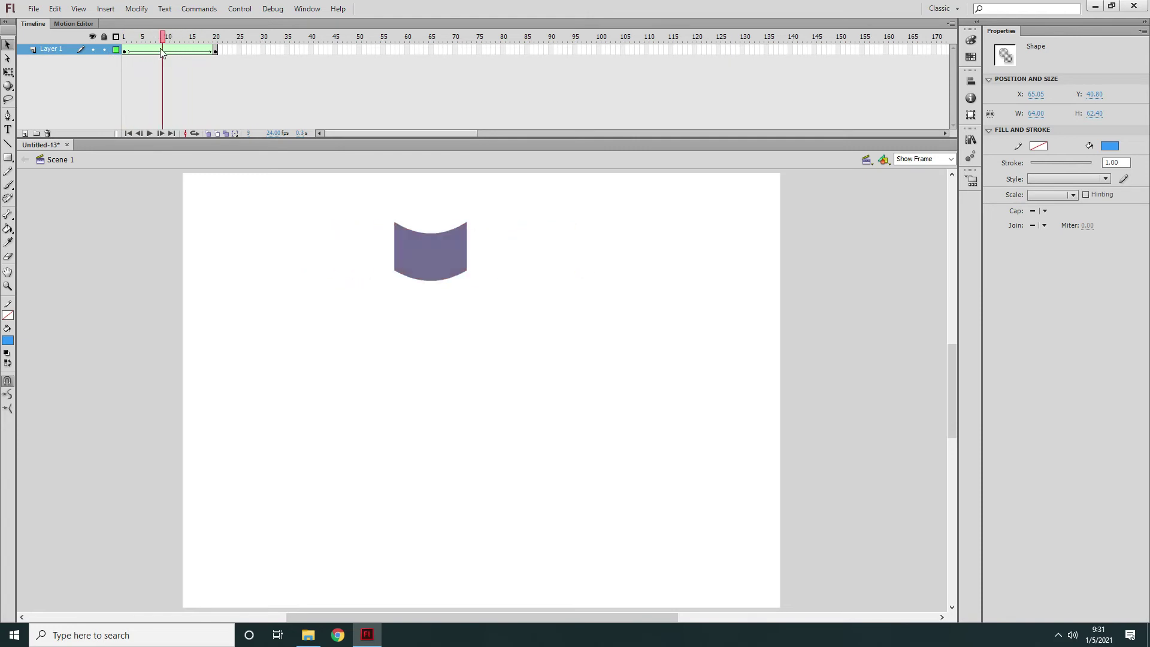
click(126, 59)
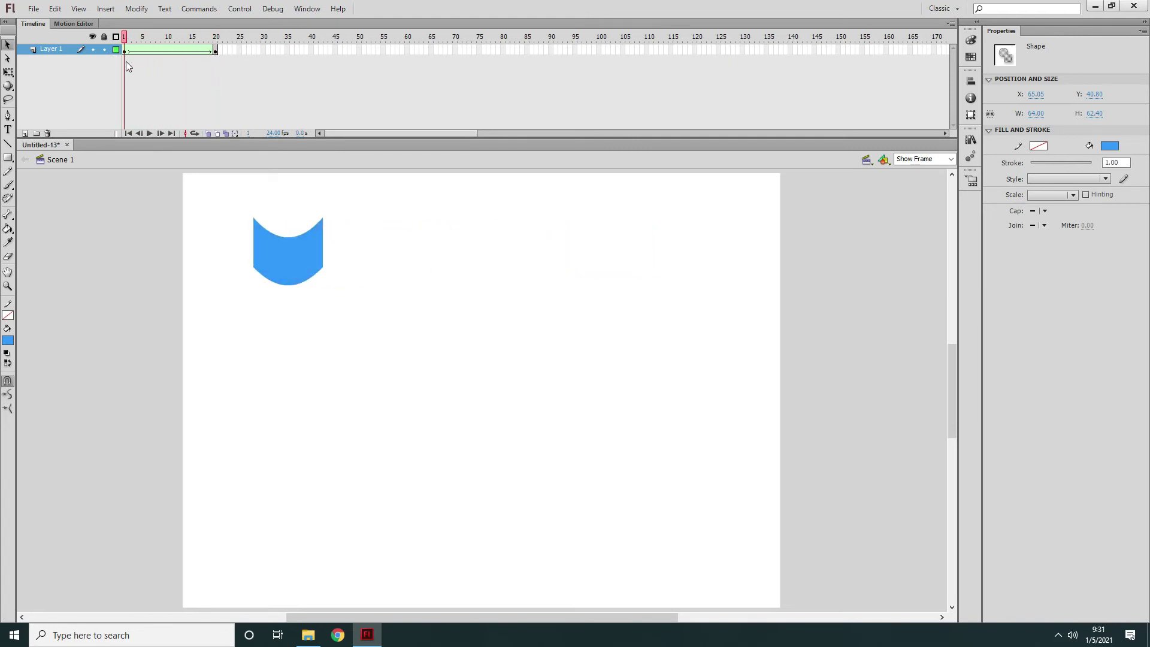
Step: Delete the curved blue shape from frame 1 of Layer 1
click(127, 48)
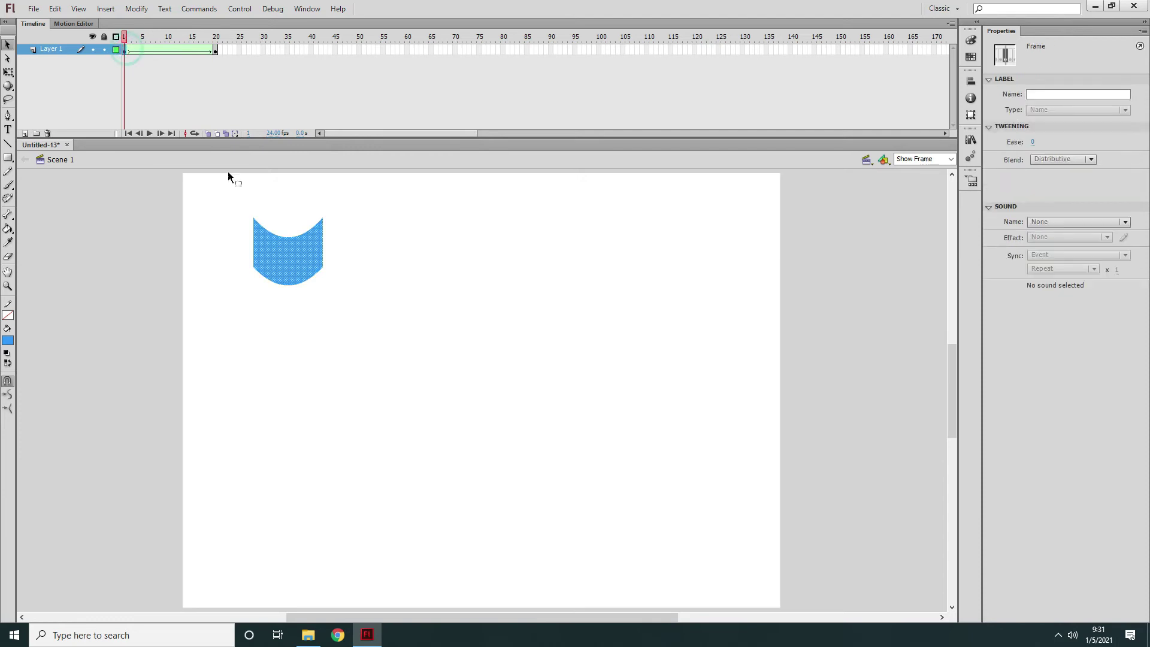
click(300, 259)
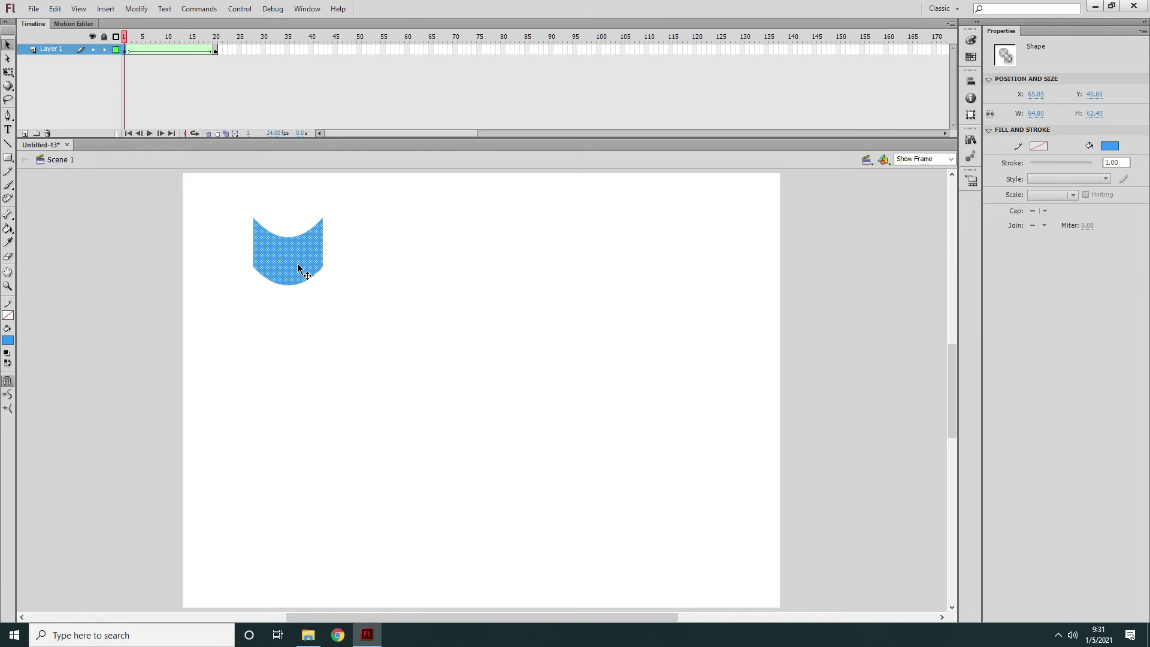
key(Delete)
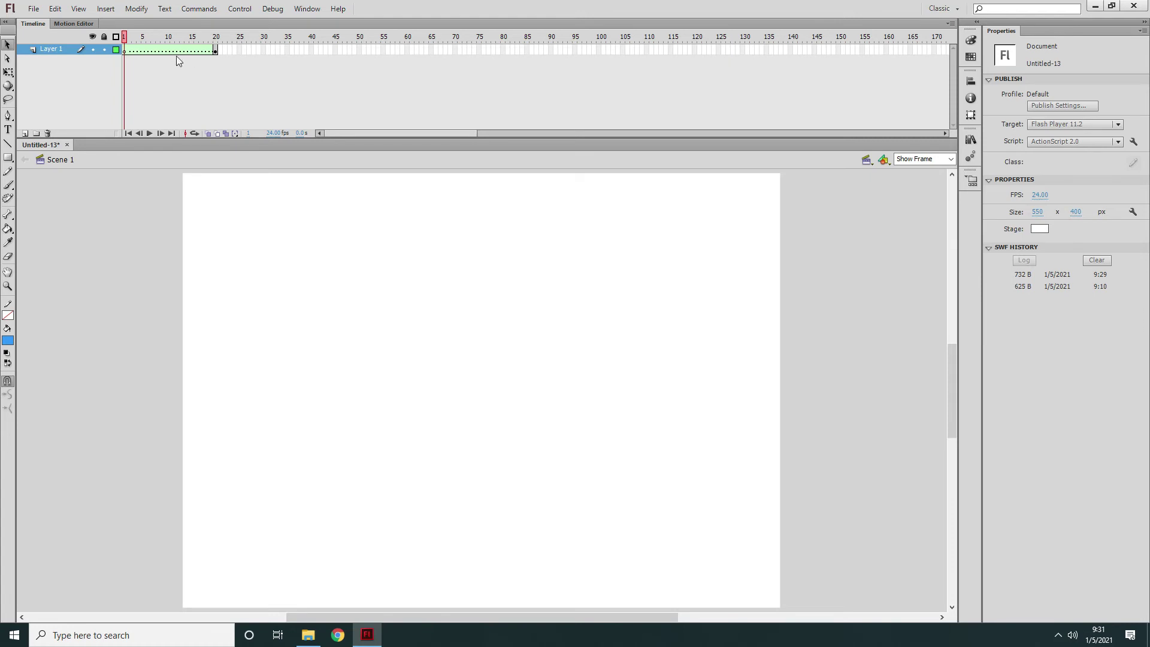
Step: Draw a blue circle about 63 px in diameter near the stage's upper left in frame 1 and scrub the tween
click(125, 50)
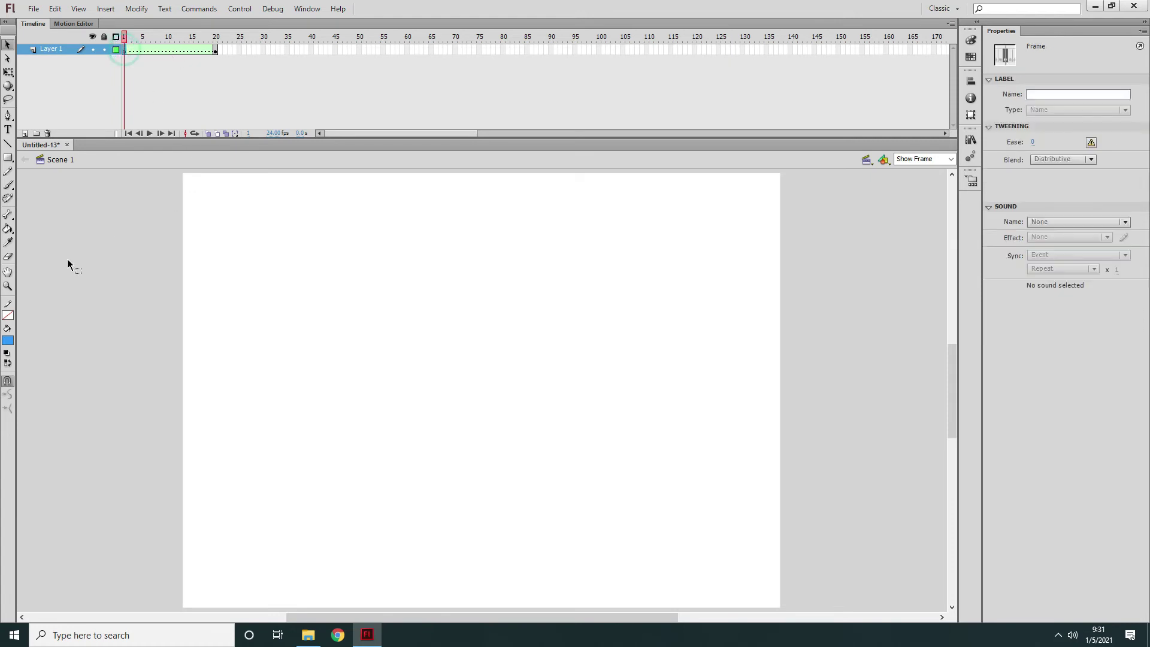
click(9, 157)
drag(11, 159, 51, 174)
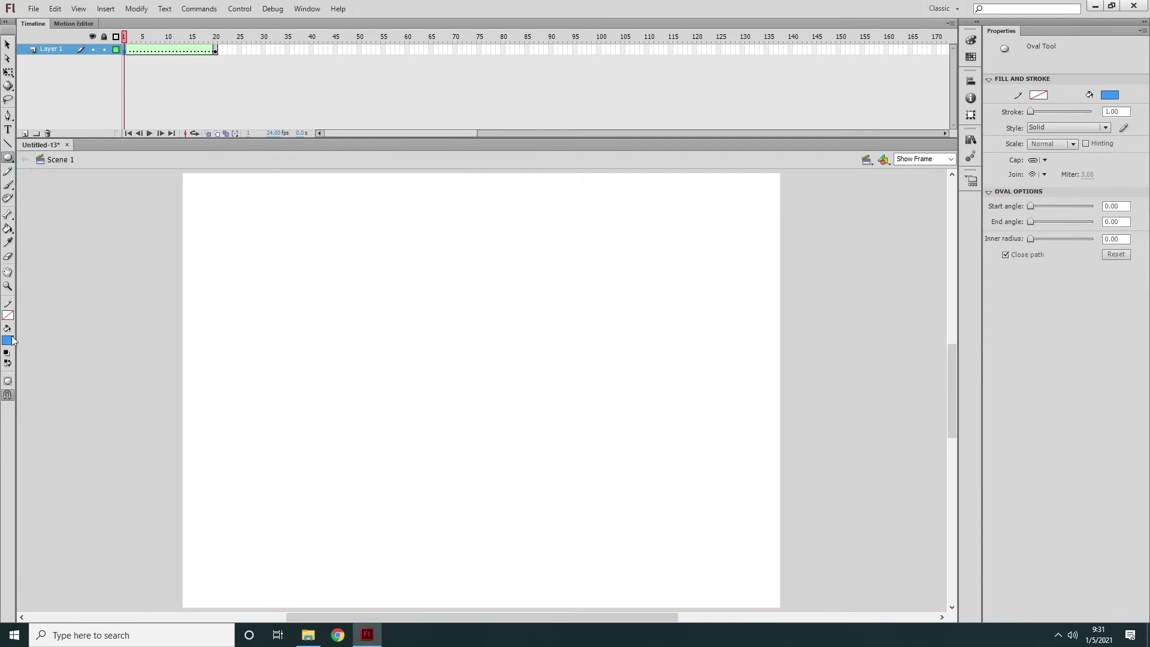
drag(232, 235, 300, 304)
drag(125, 39, 217, 61)
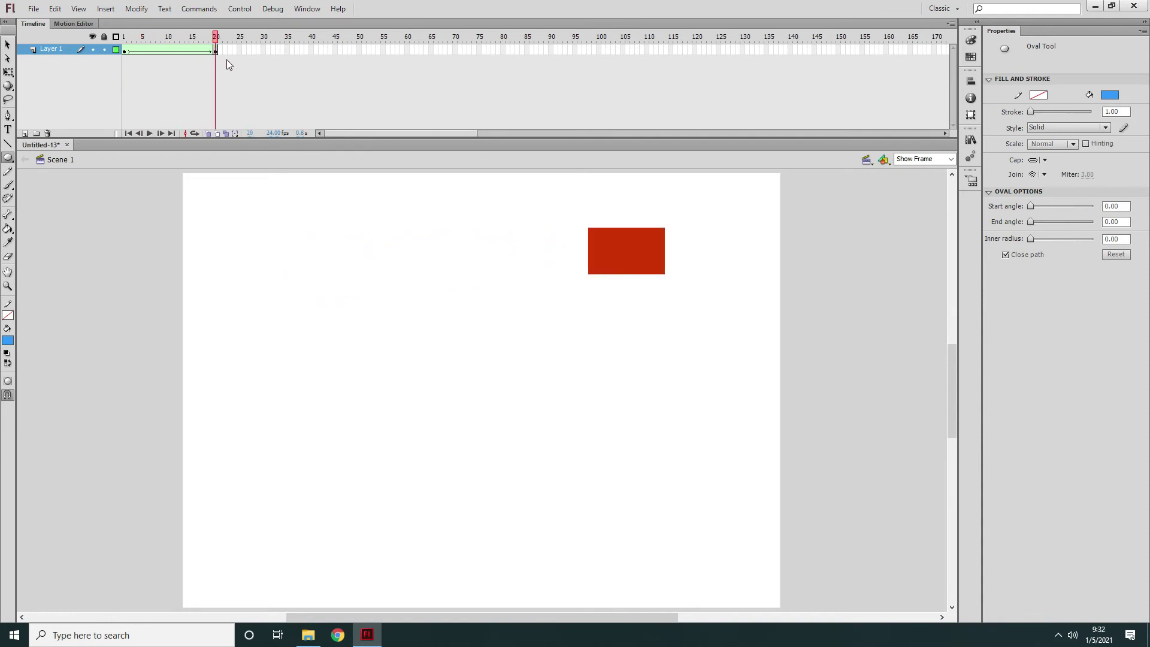
Step: Lower the fill alpha of the circle in frame 1 until fully transparent, checking it selected and deselected
click(125, 52)
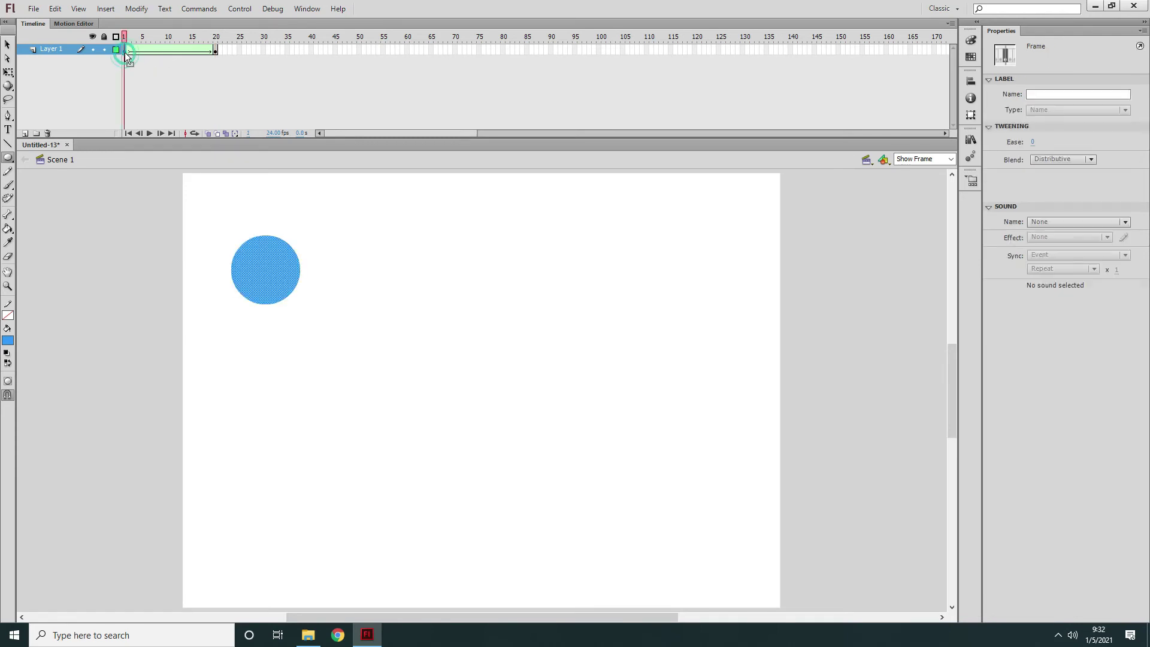
click(7, 44)
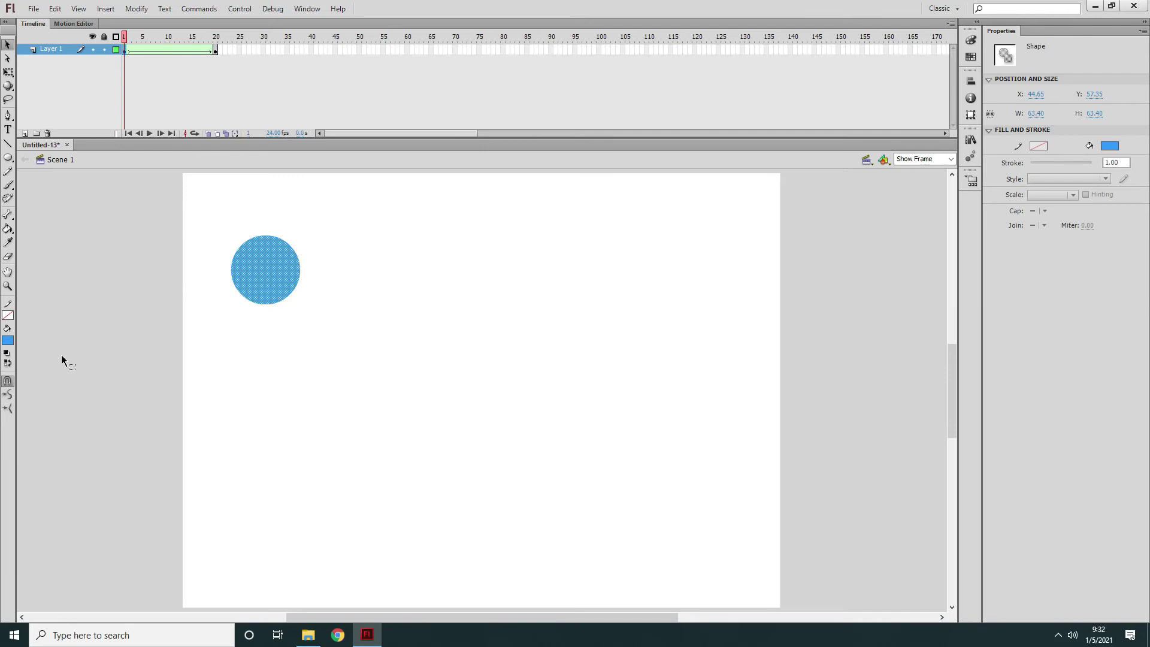
click(8, 341)
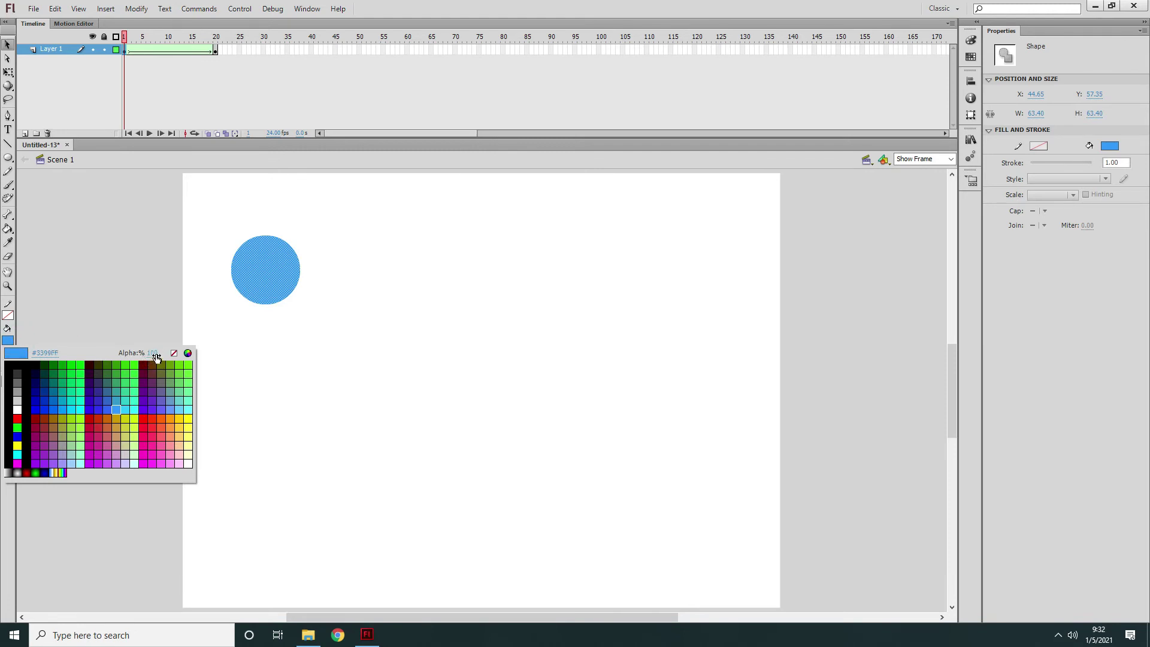
drag(154, 356, 79, 364)
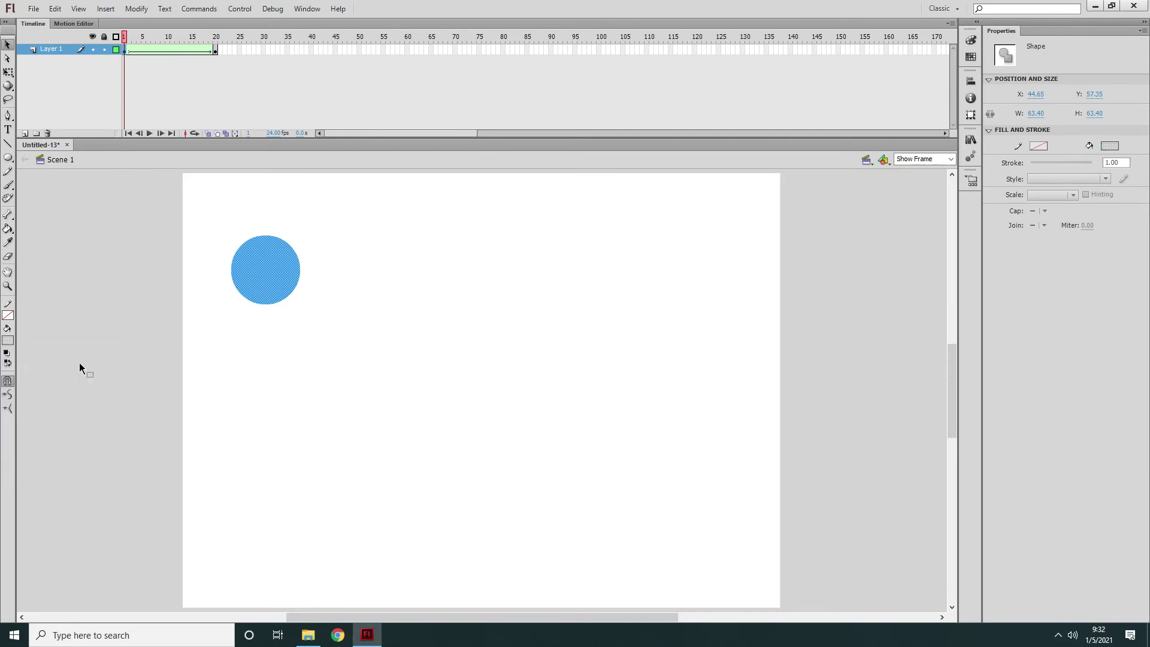
click(172, 215)
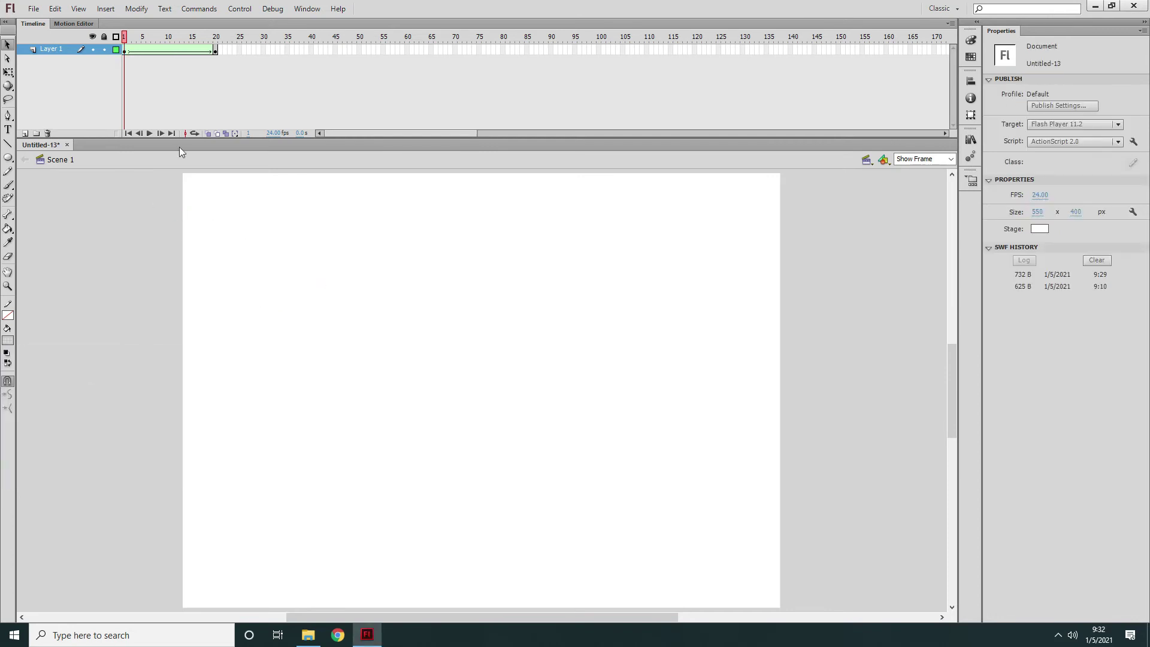
click(256, 295)
click(158, 270)
click(273, 270)
click(171, 260)
Step: Scrub the fade-in shape tween, test the movie, and close the preview window
drag(126, 39, 84, 62)
key(ctrl+Return)
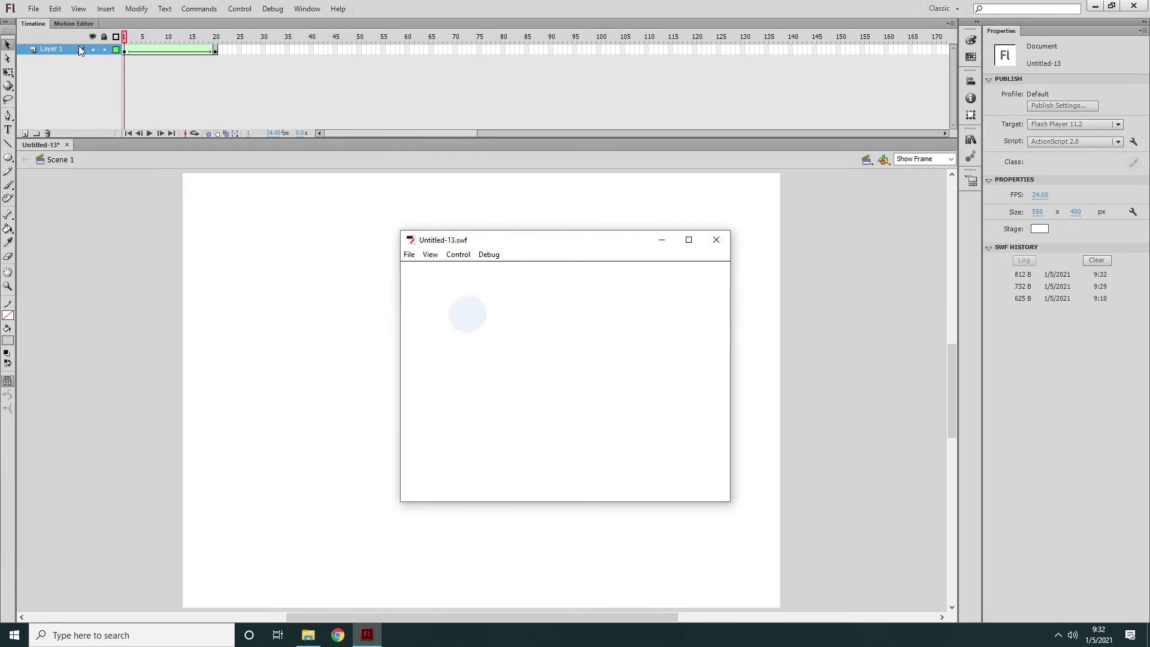
click(725, 243)
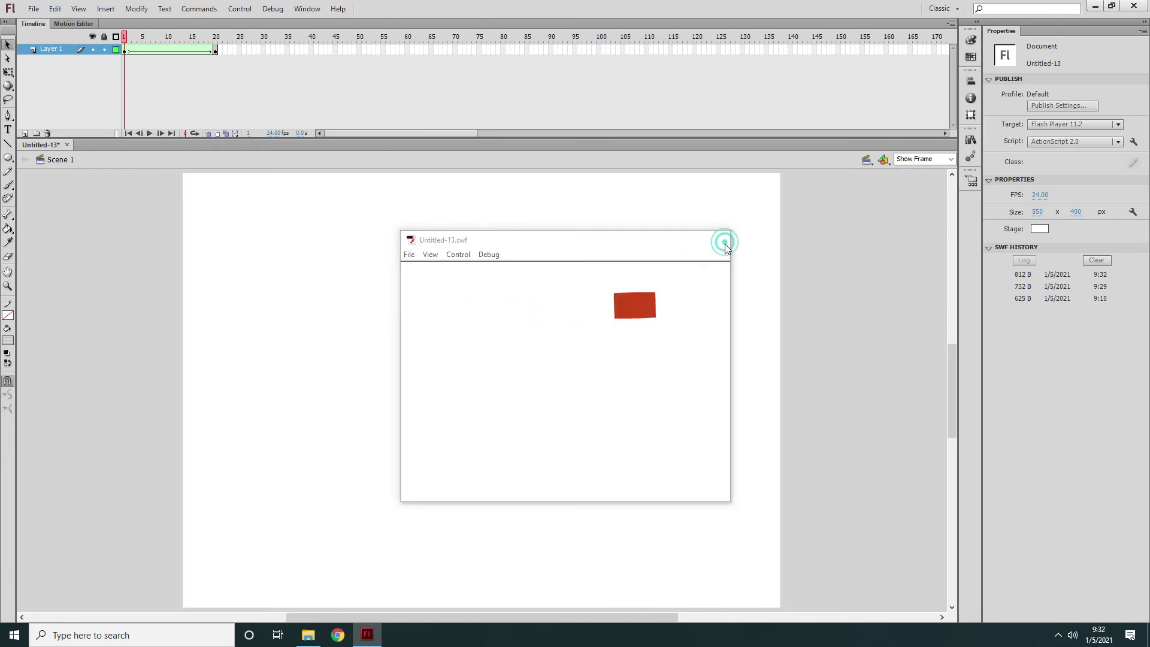
Step: Extend Layer 1 to frame 30 with regular frames that hold the final red rectangle
mouse_move(131, 41)
mouse_down()
mouse_move(200, 38)
mouse_move(124, 38)
mouse_up()
click(124, 50)
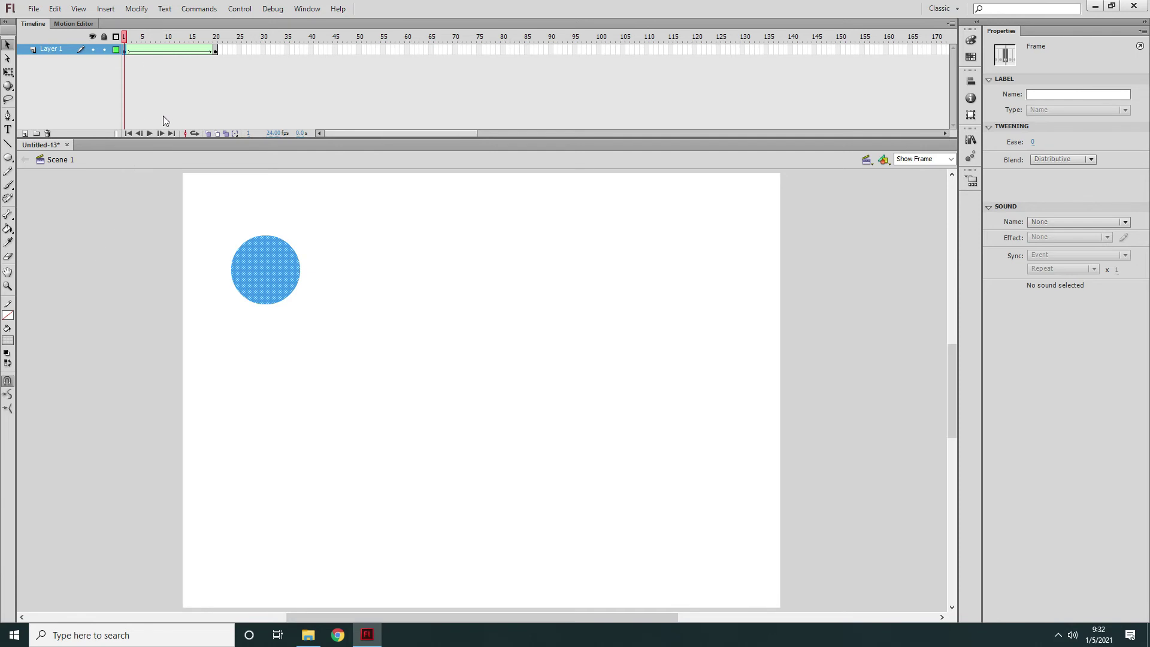
click(263, 49)
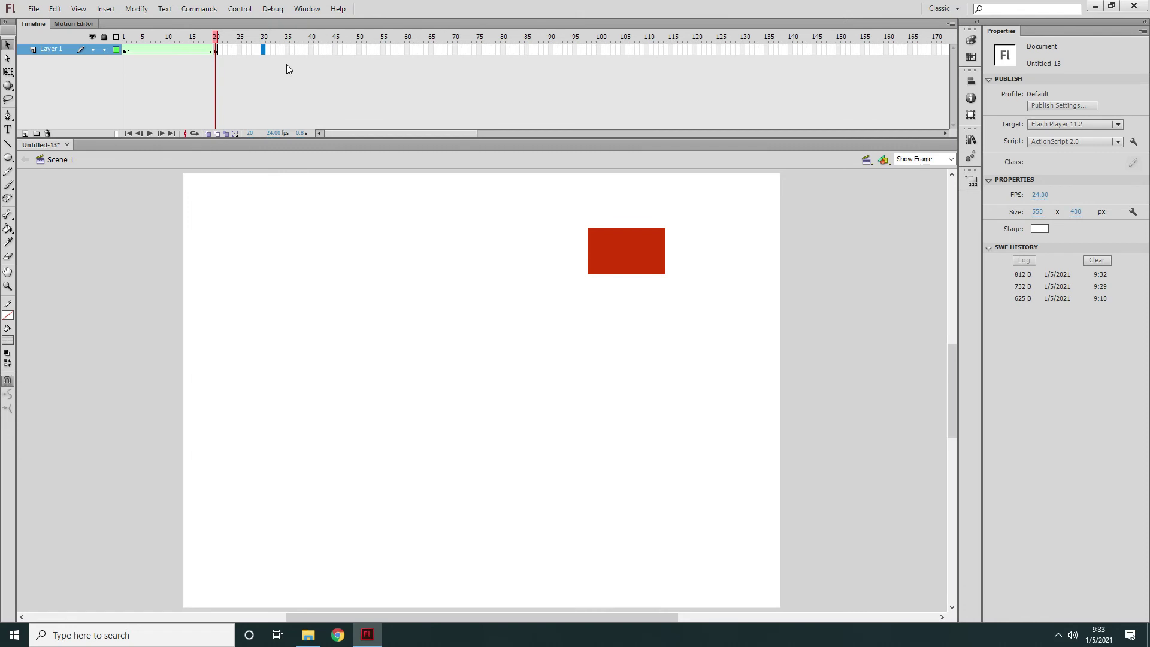
key(F5)
Step: Set the ease of the shape tween starting at frame 1 to 100 out
drag(264, 33, 125, 58)
click(125, 49)
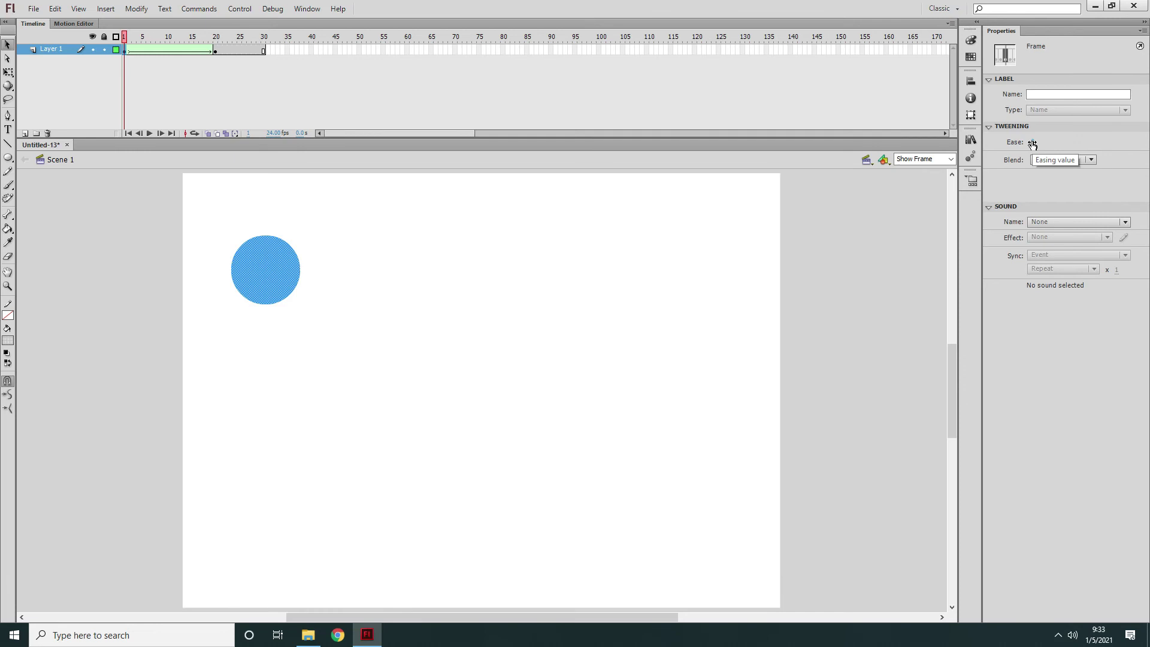
drag(1032, 144, 1050, 144)
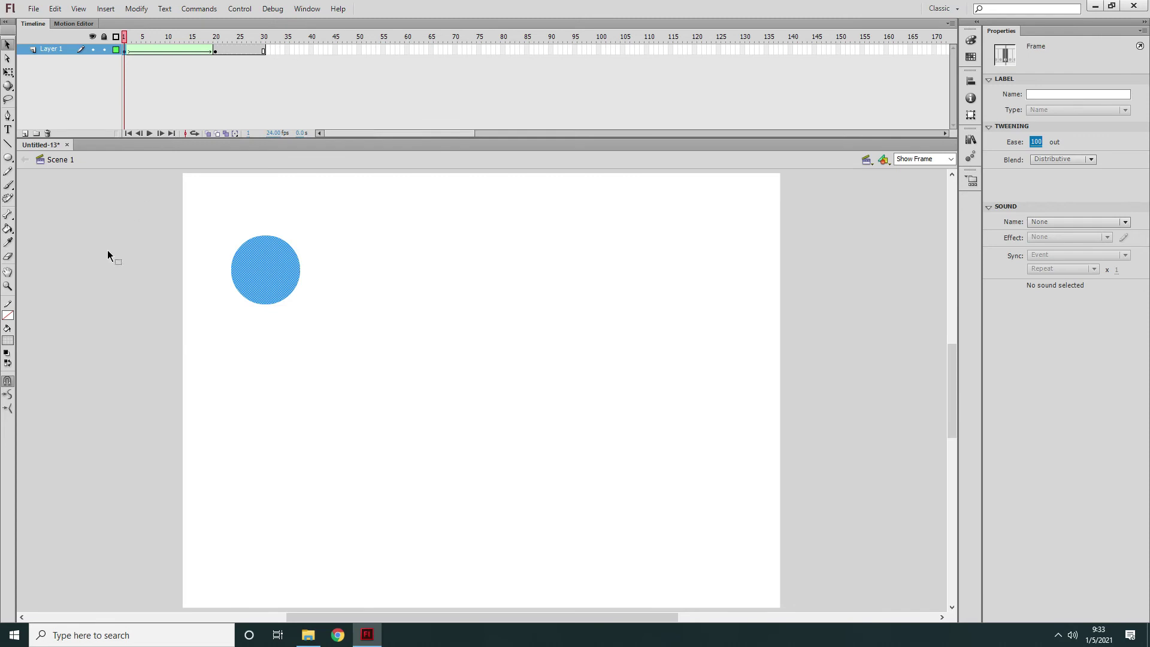
Step: Scrub the eased tween, test the movie to check its motion, and close the preview window
mouse_move(126, 38)
mouse_down()
mouse_move(192, 39)
mouse_move(162, 49)
mouse_move(214, 50)
mouse_move(126, 50)
mouse_move(214, 58)
mouse_move(144, 48)
mouse_move(214, 48)
mouse_move(123, 38)
mouse_up()
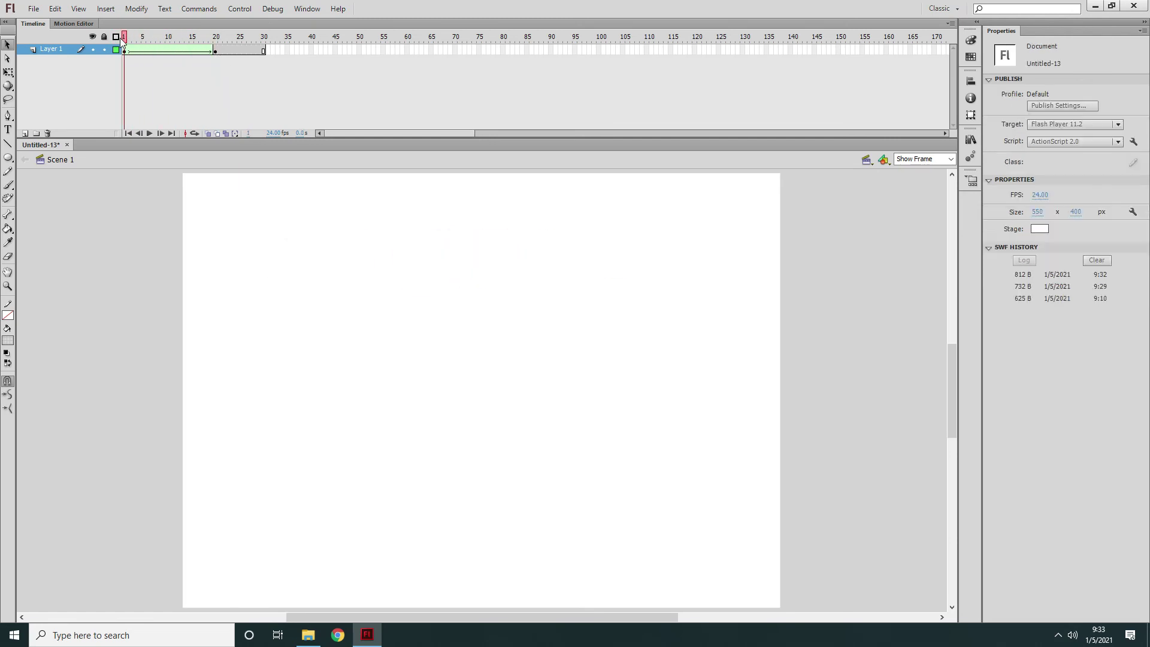
key(ctrl+Return)
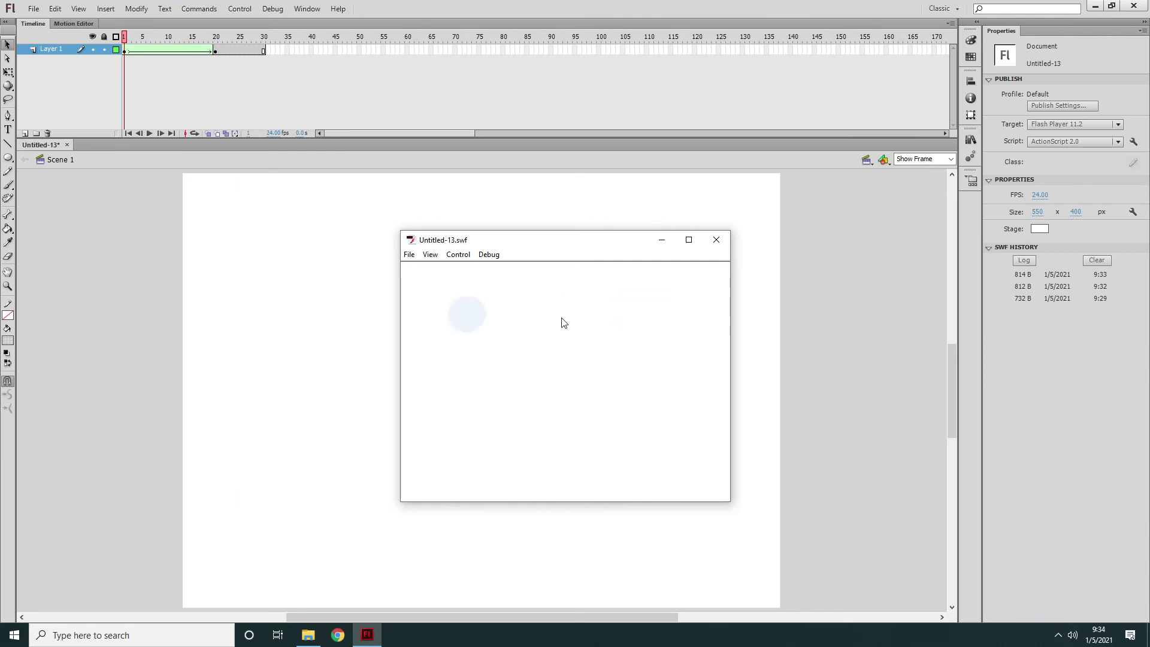
click(717, 239)
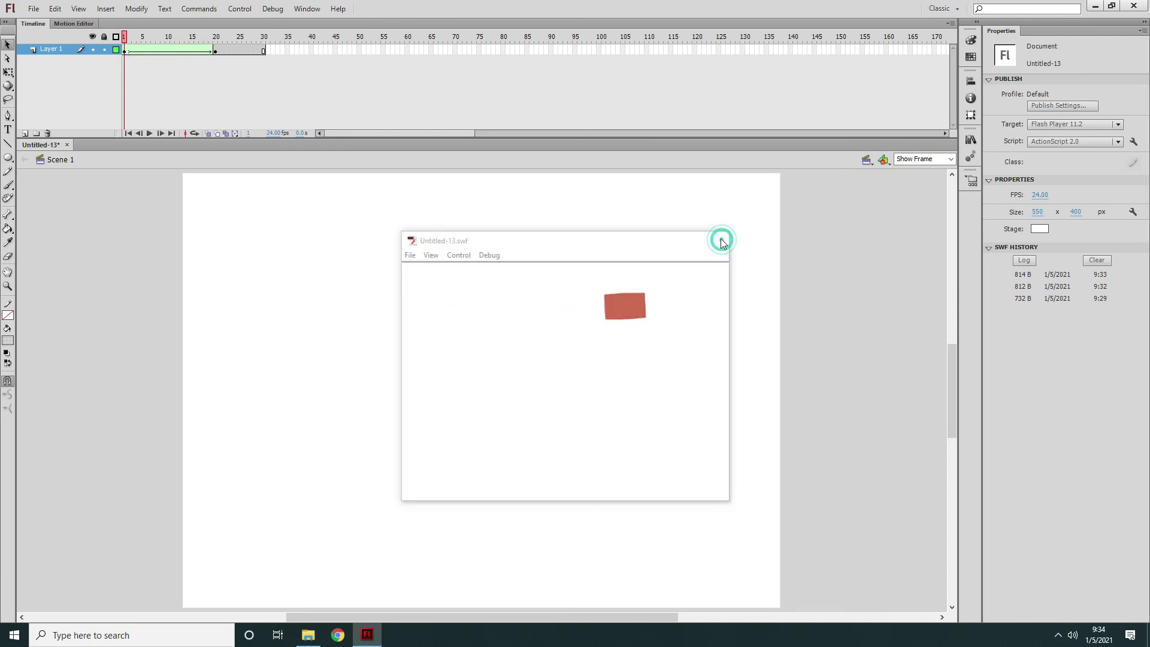
right_click(56, 49)
key(Down)
key(Down)
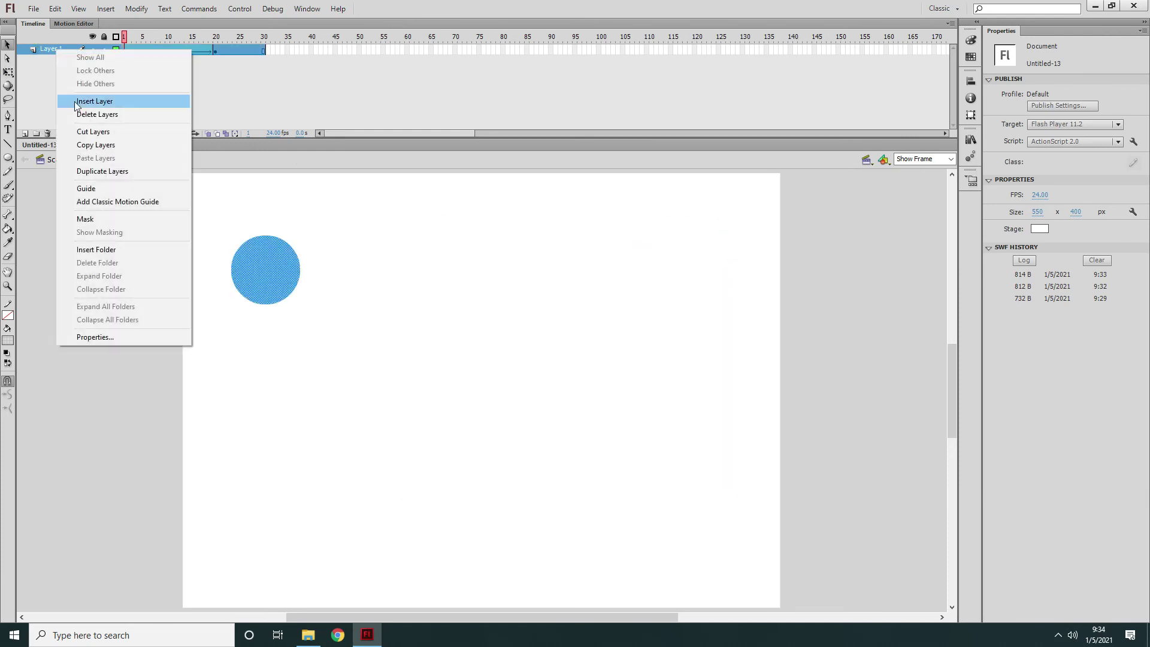
key(Return)
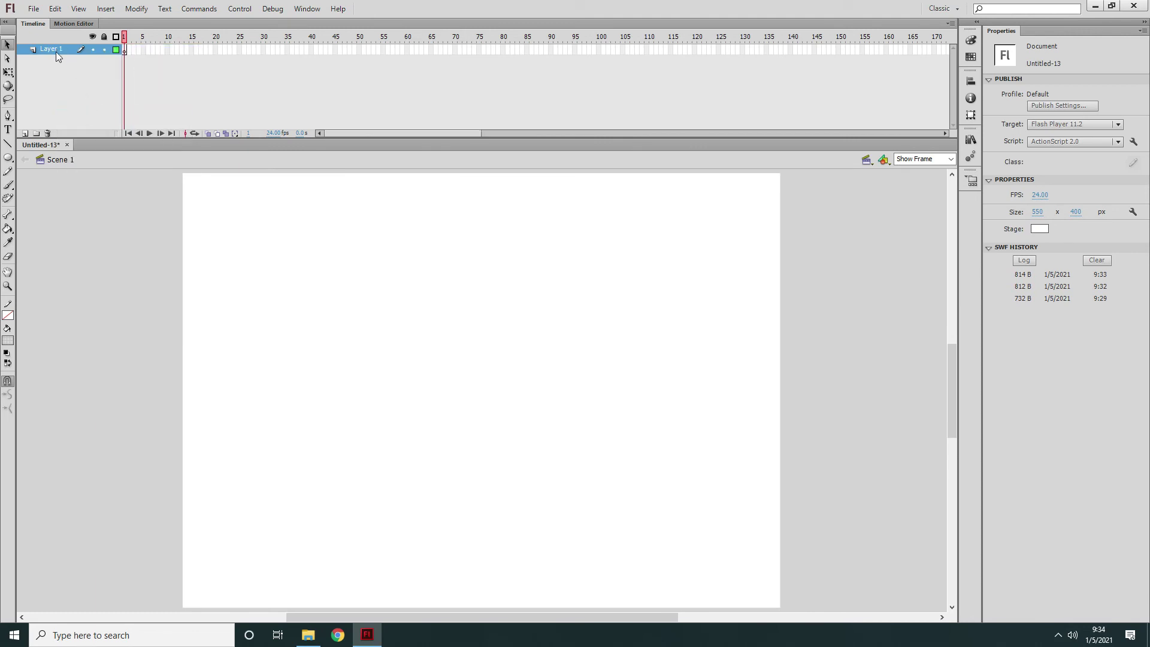
key(ctrl+z)
Step: Duplicate Layer 1 and move the copied layer's blue circle at frame 1 straight down to about Y 185
right_click(51, 49)
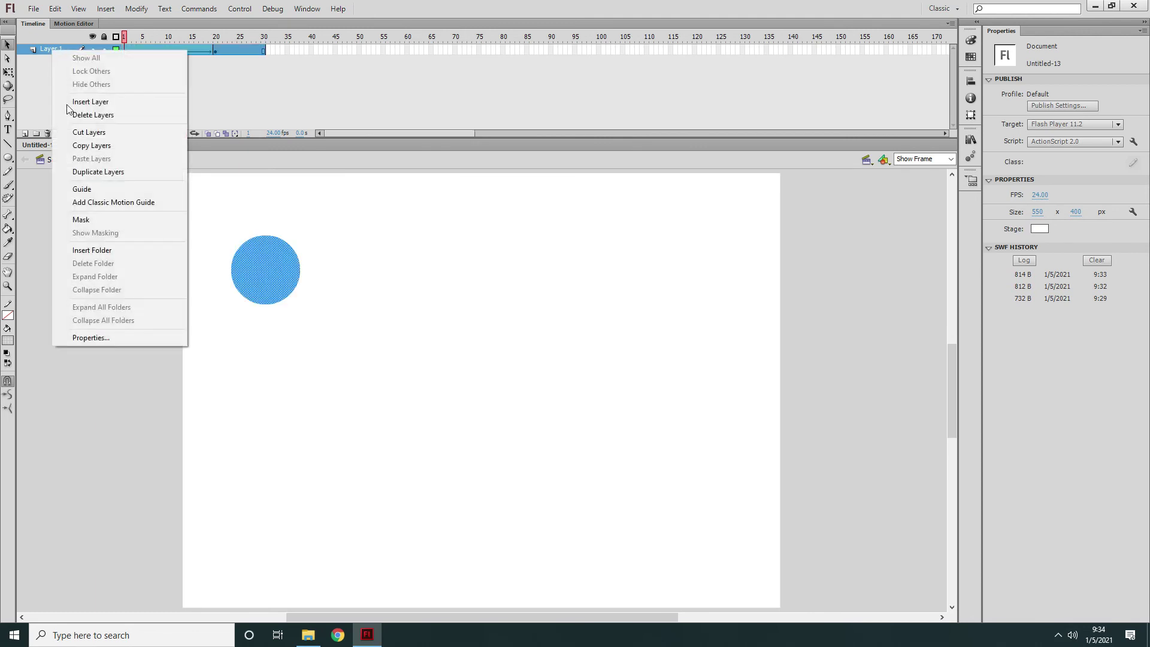
click(89, 174)
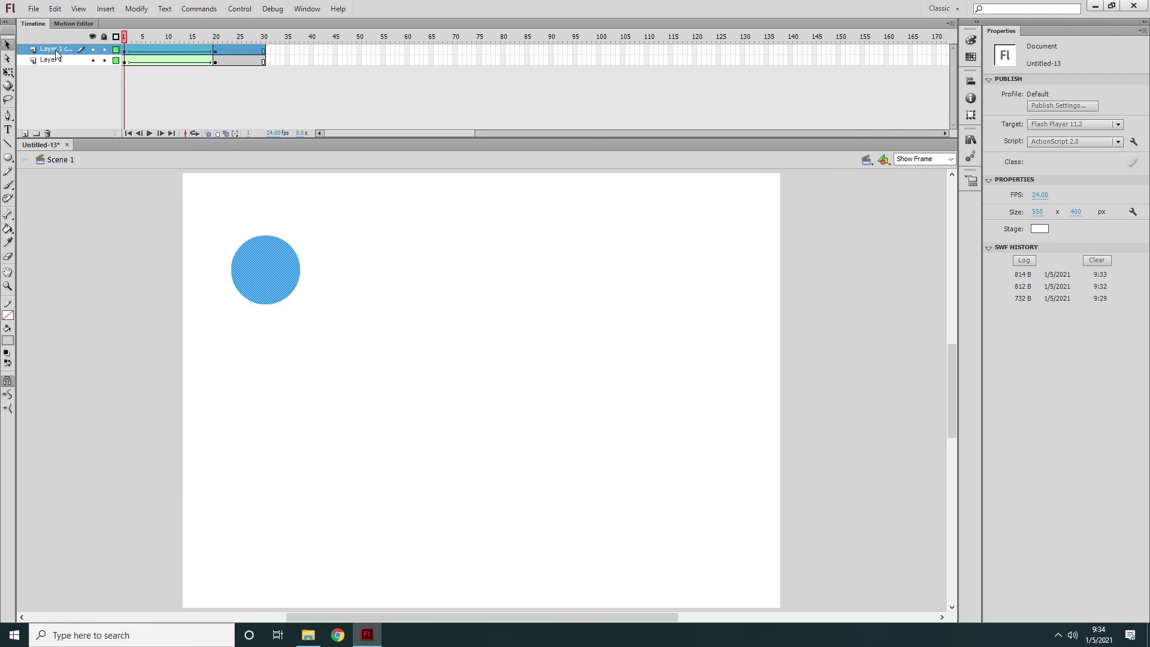
click(125, 49)
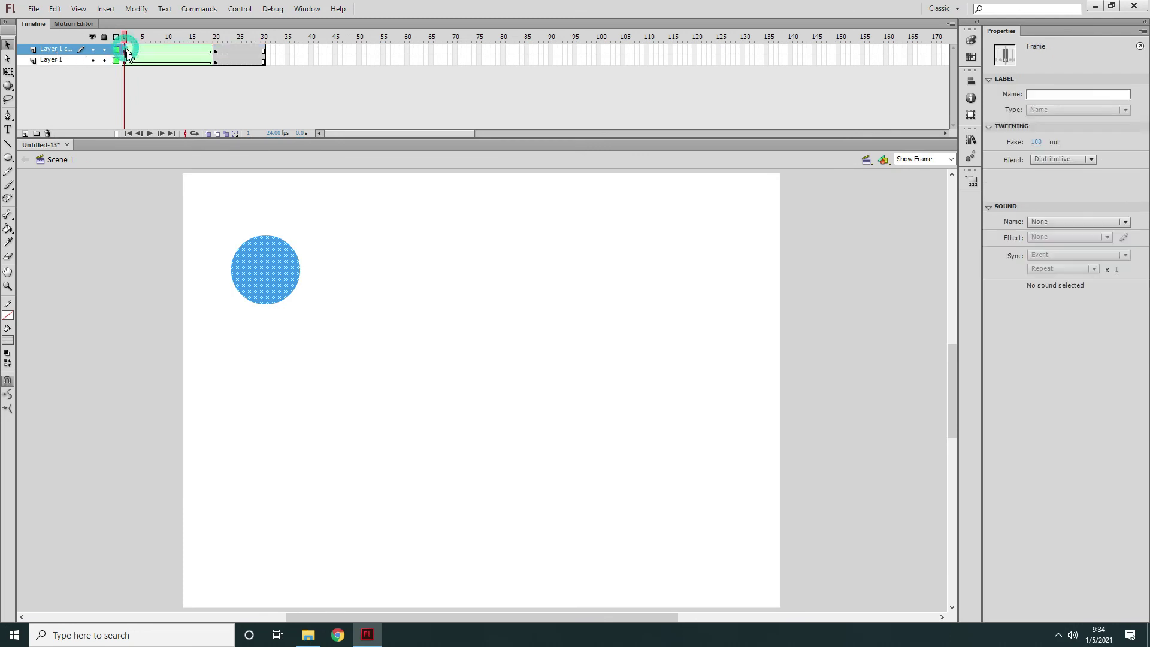
drag(267, 281, 267, 418)
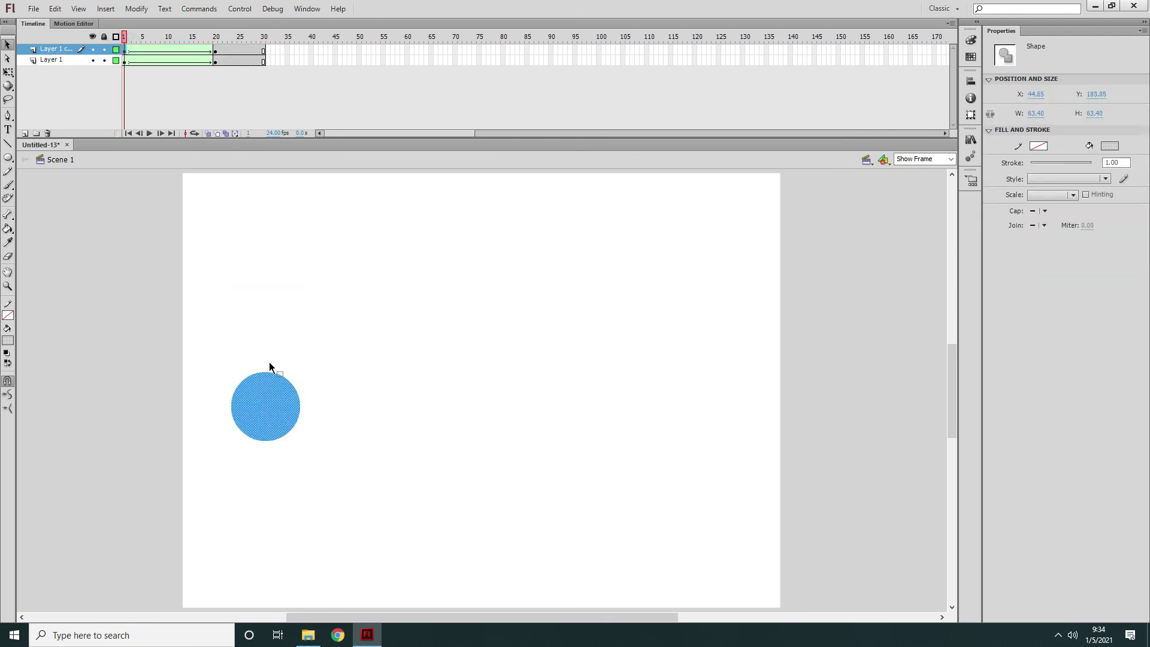
Step: Move the copied layer's red rectangle at frame 20 straight down, roughly level with the lowered circle, and scrub the tween
click(216, 50)
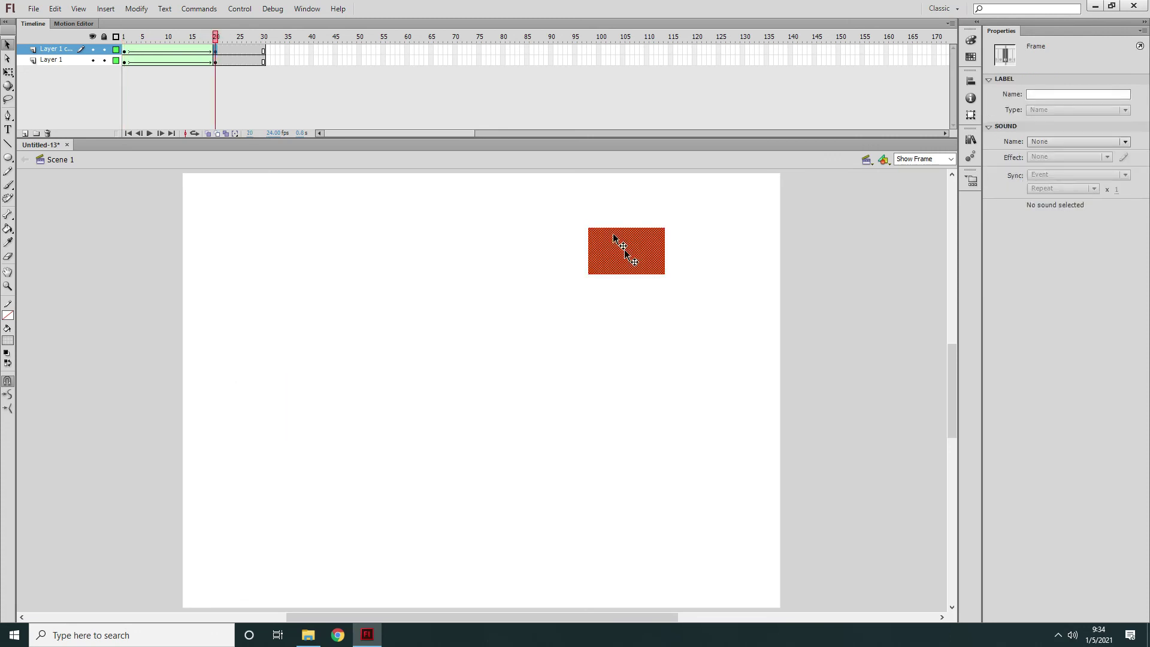
drag(638, 259, 634, 420)
drag(223, 37, 202, 55)
Step: Change the ease of the copied layer's shape tween at frame 1 and check the ease setting of Layer 1's tween
click(125, 50)
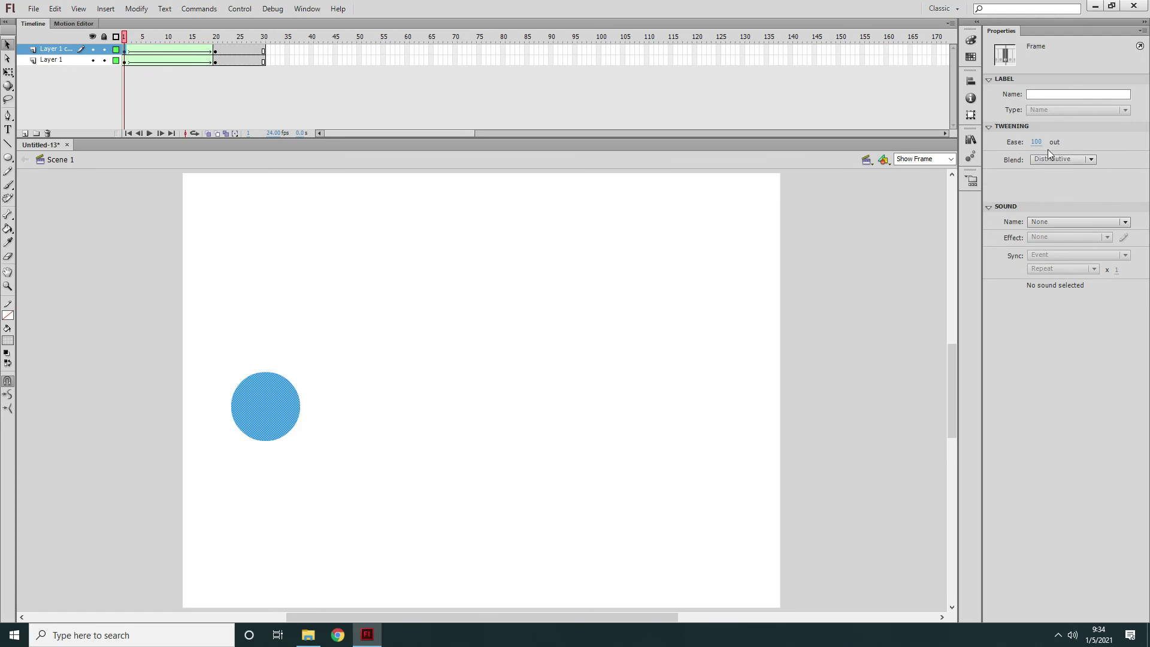
click(1037, 142)
click(54, 62)
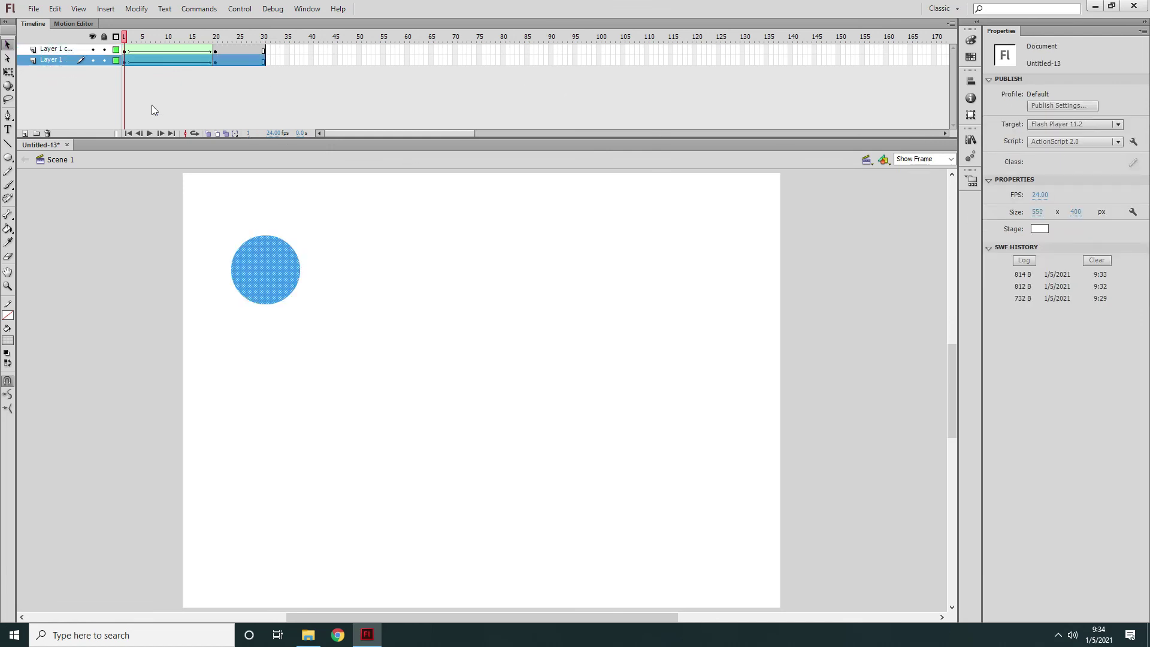
click(125, 61)
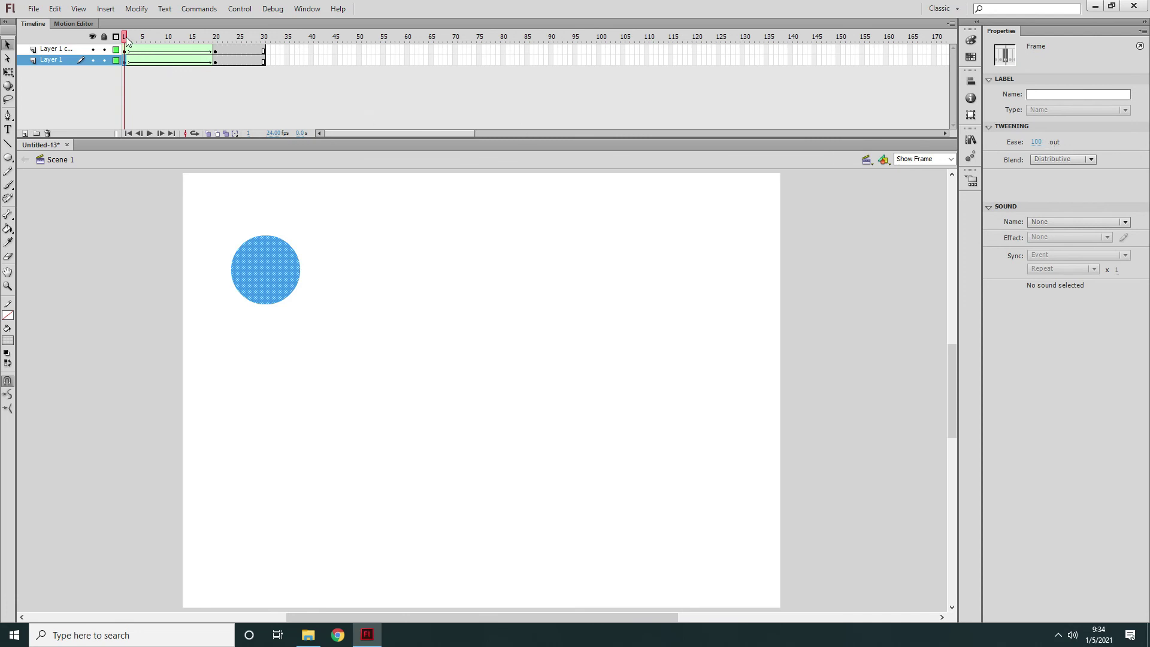
Step: Compare the motion of the two tweens on the timeline and in a movie test, close the preview, and replay the timeline
key(Return)
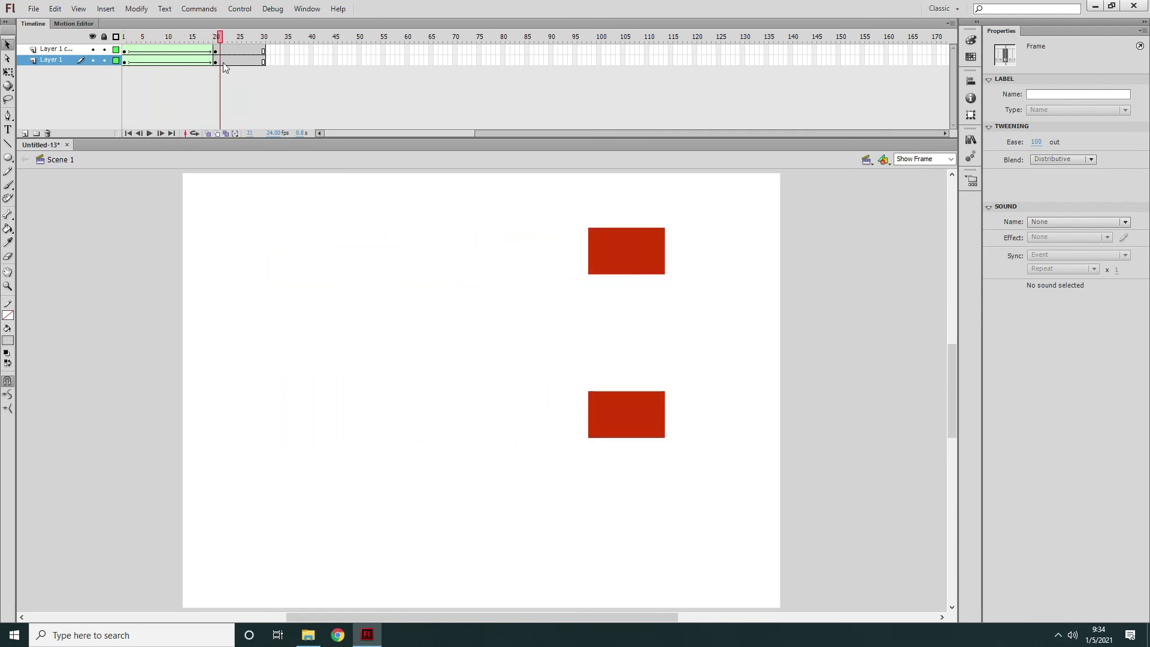
click(122, 49)
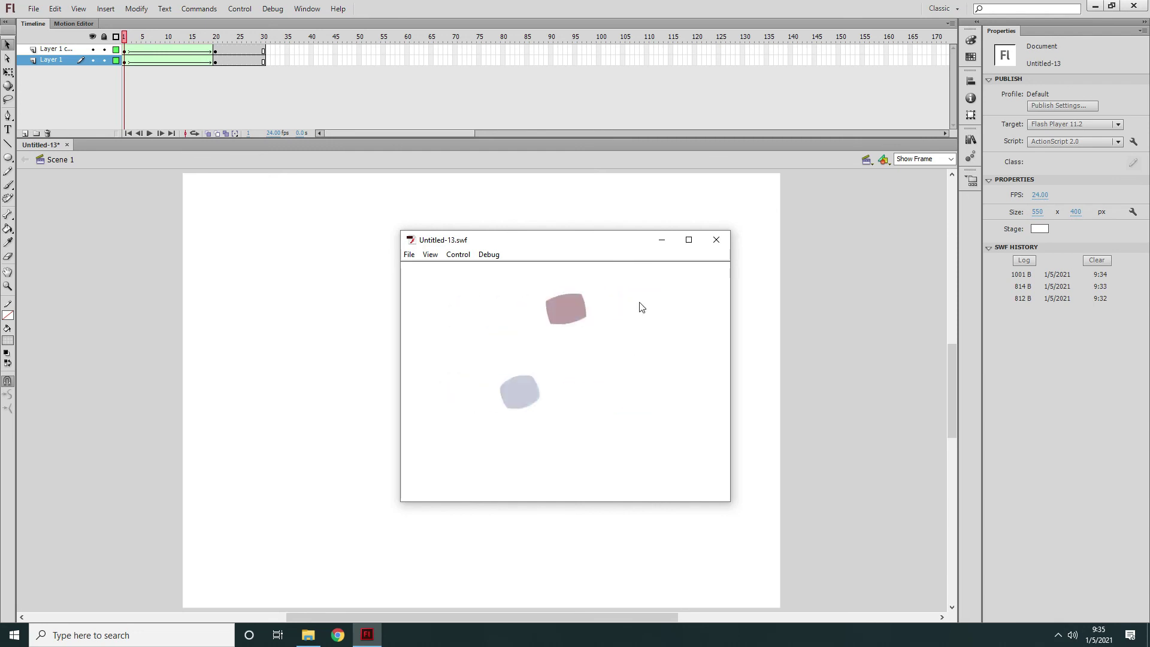
drag(580, 245, 587, 334)
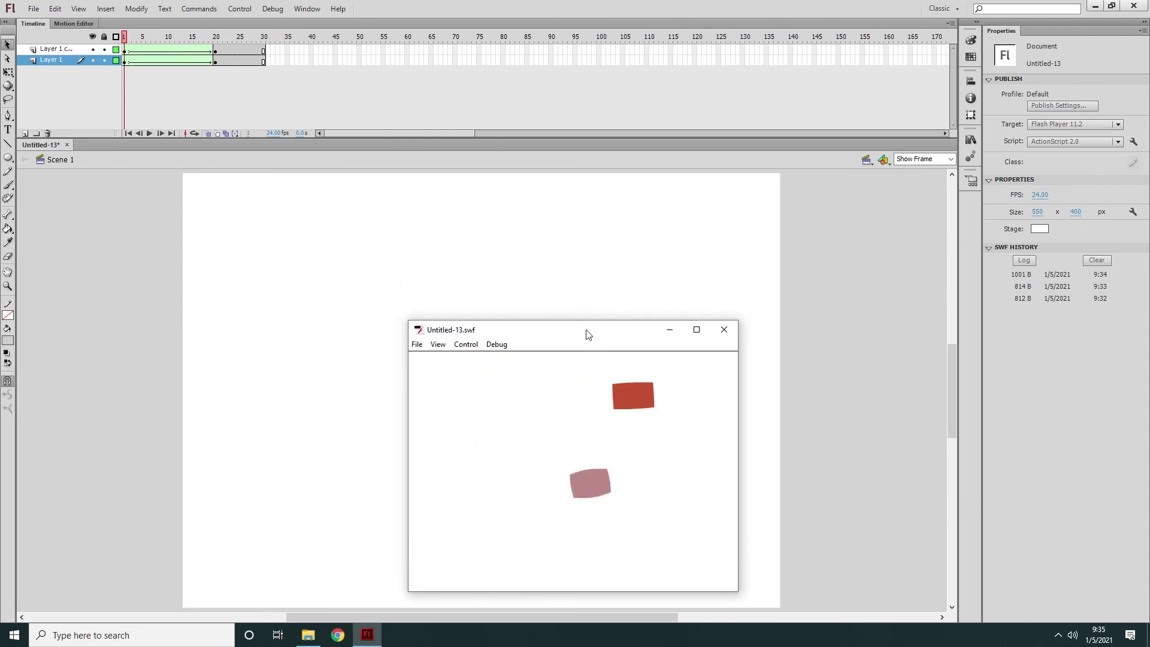
click(724, 333)
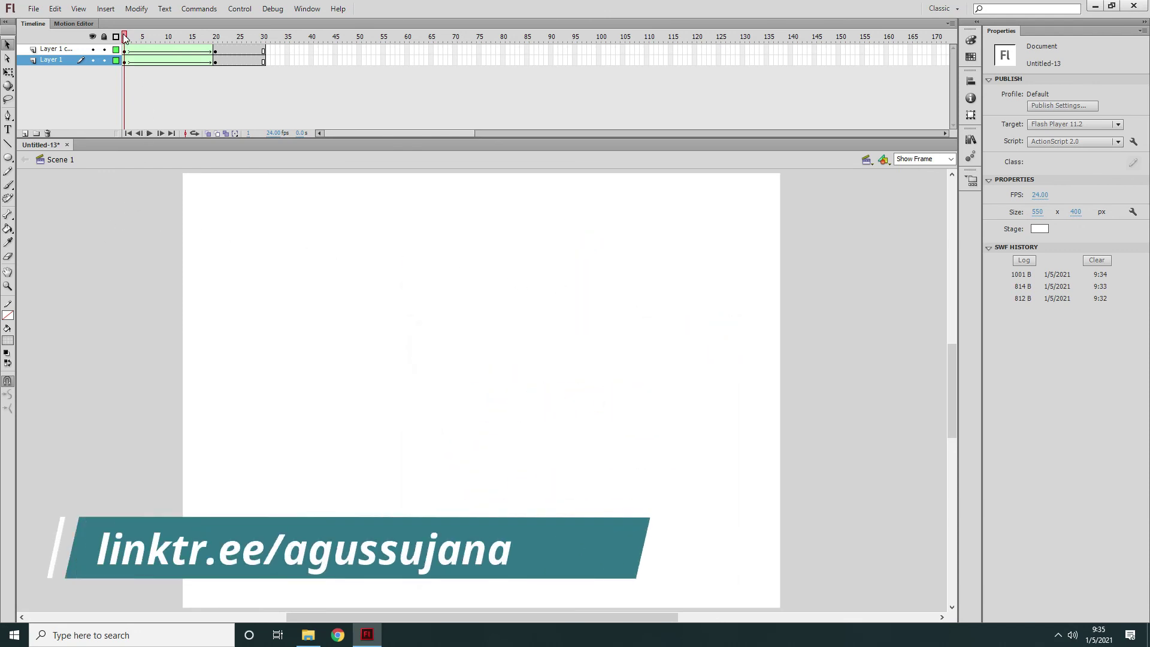
key(Return)
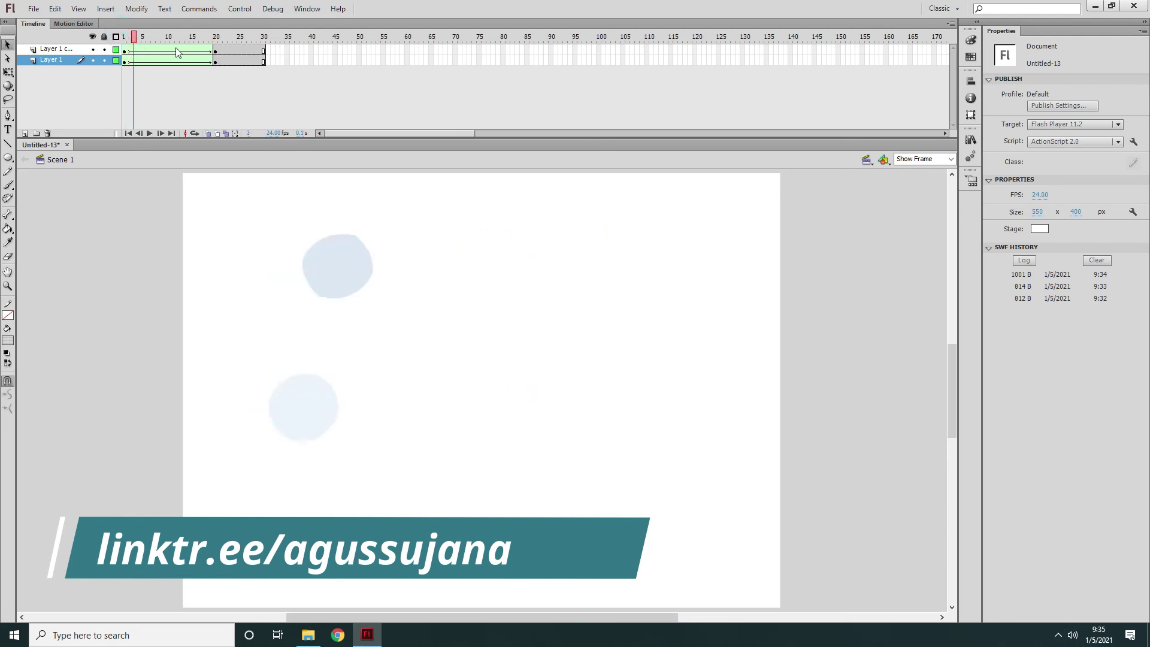